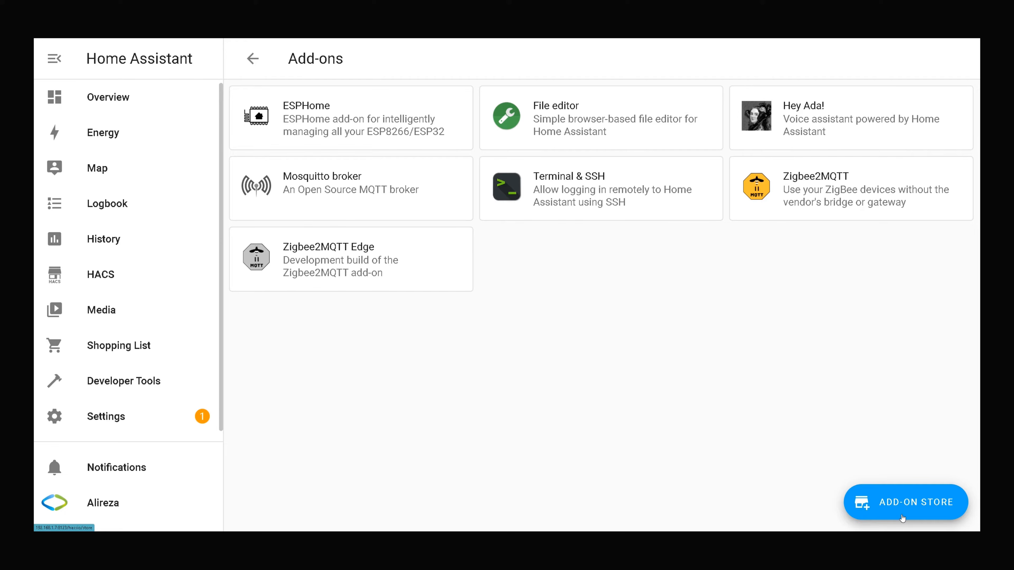
# Launch the File editor add-on's web UI, loading /config/configuration.yaml for editing.
pyautogui.click(573, 123)
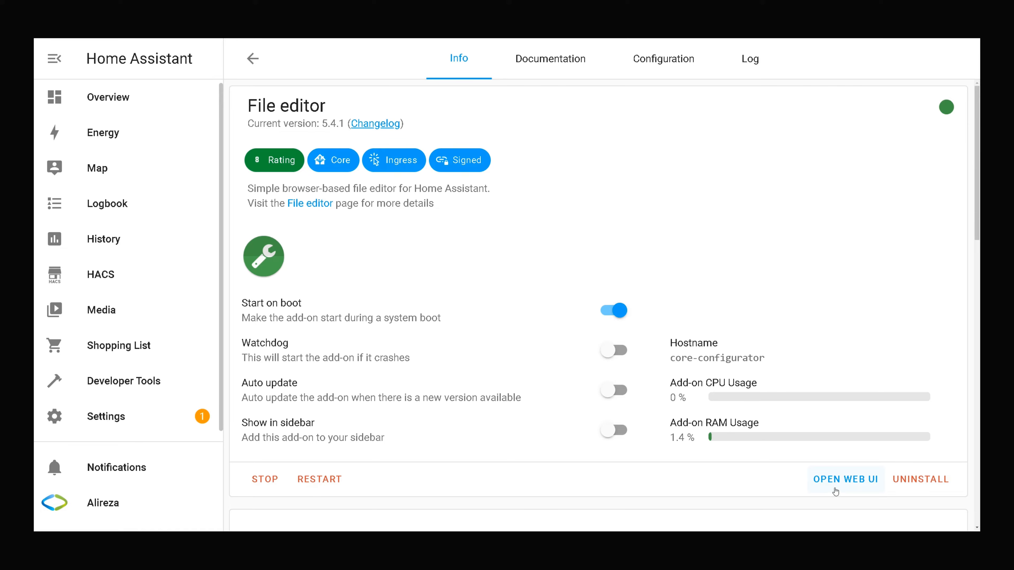
pyautogui.click(843, 481)
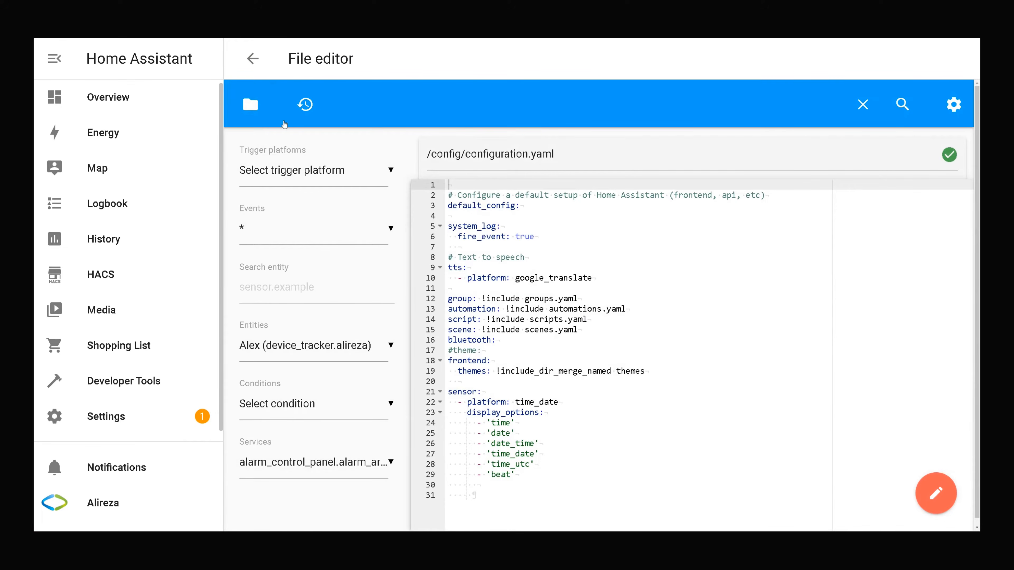
# Open configuration.yaml from the config folder's file list.
pyautogui.click(244, 104)
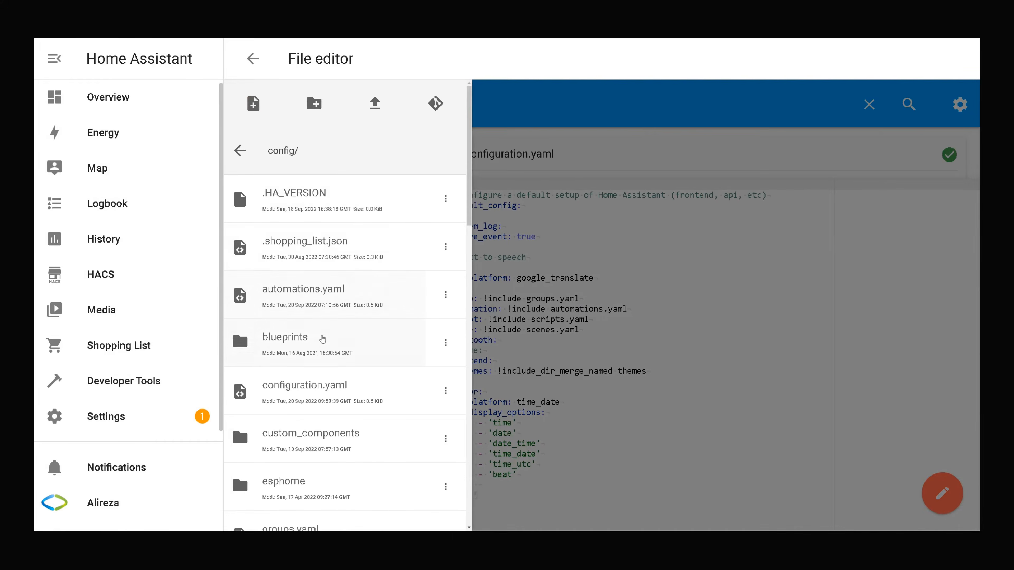
pyautogui.click(324, 387)
pyautogui.click(762, 325)
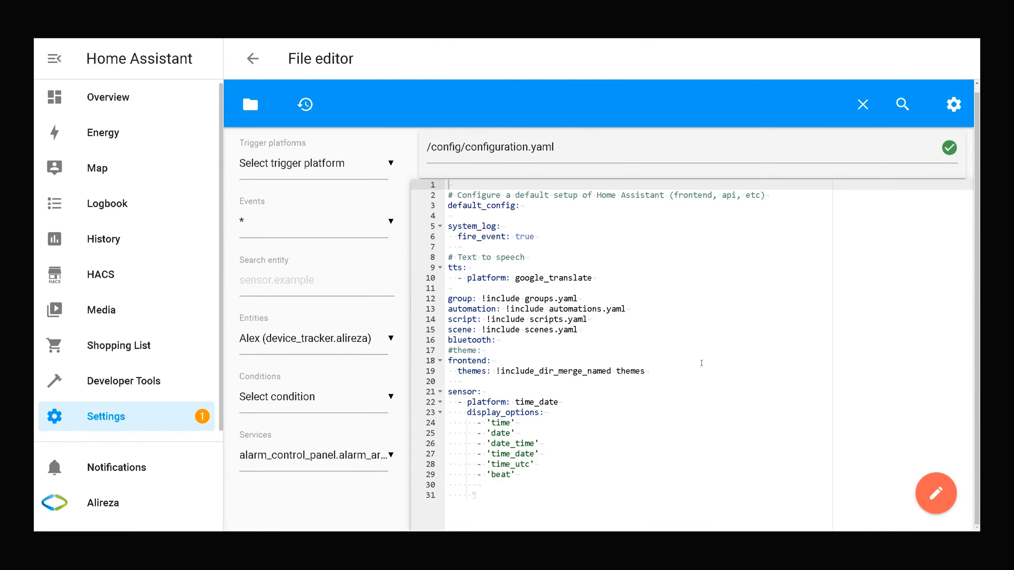
# Paste the manual alarm_control_panel block named Home Alarm after the sensor section.
pyautogui.click(472, 484)
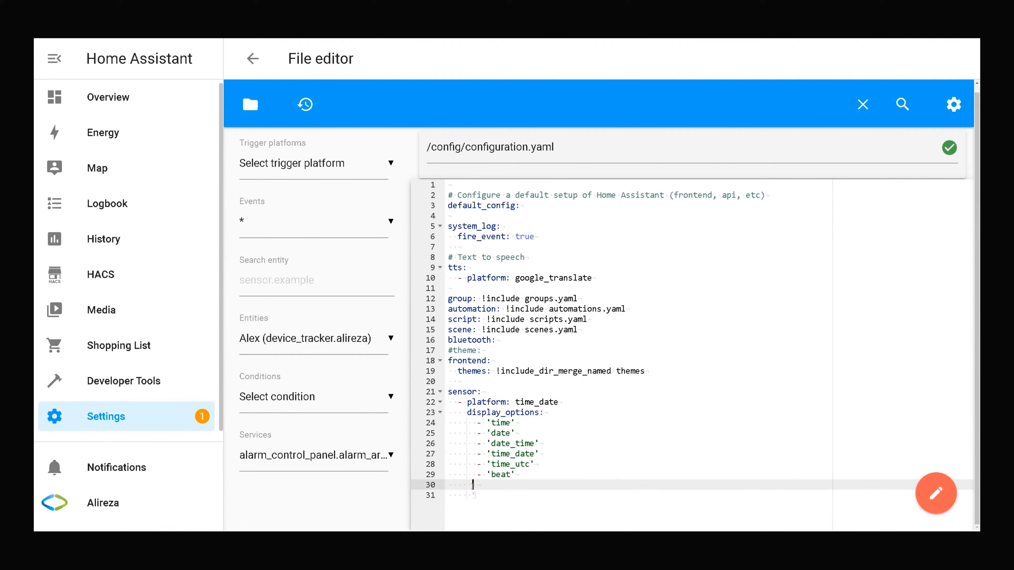
pyautogui.press('Return')
pyautogui.press('Return')
pyautogui.press('Return')
pyautogui.press('Return')
pyautogui.press('Return')
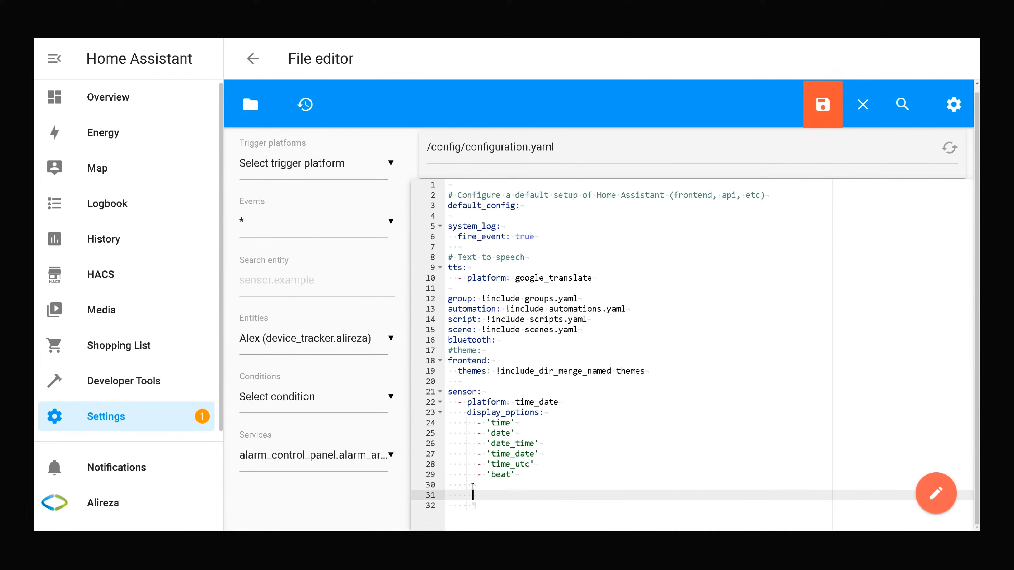
pyautogui.scroll(-3, 473, 487)
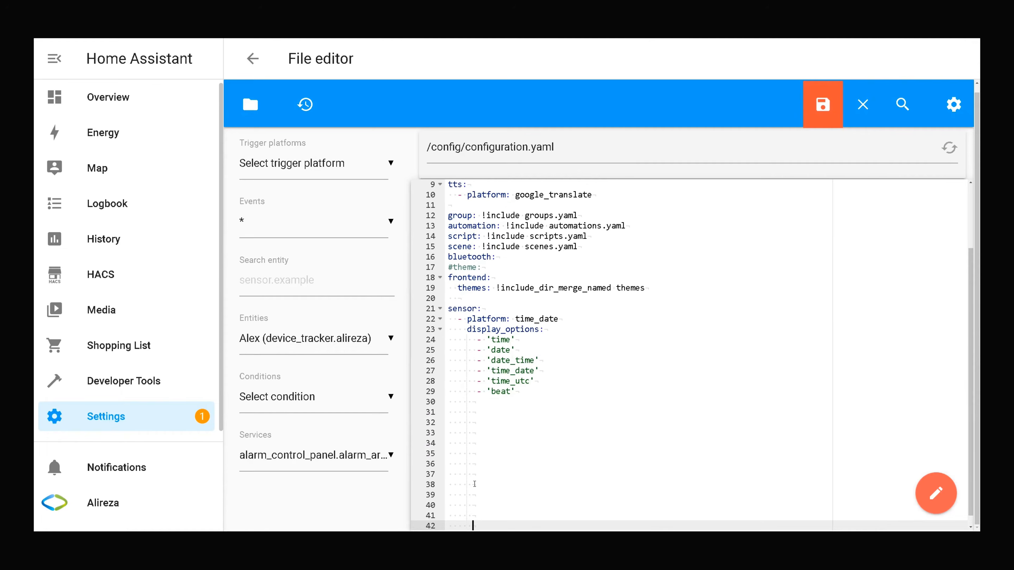
pyautogui.click(478, 361)
pyautogui.write('alarm_control_panel:   - platform: manual     name: Home Alarm     code: "1234"     arming_time: 5     delay_time: 5     trigger_time: 2     disarmed:       trigger_time: 0     armed_home:       arming_time: 0       delay_time: 0')
pyautogui.scroll(-4, 551, 342)
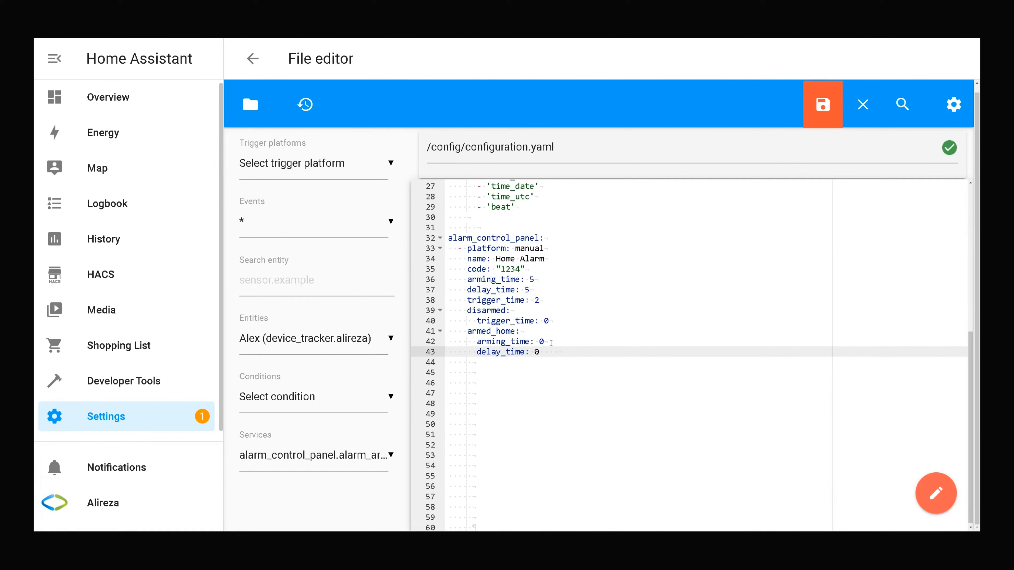
pyautogui.moveTo(447, 240); pyautogui.dragTo(575, 362)
pyautogui.click(571, 394)
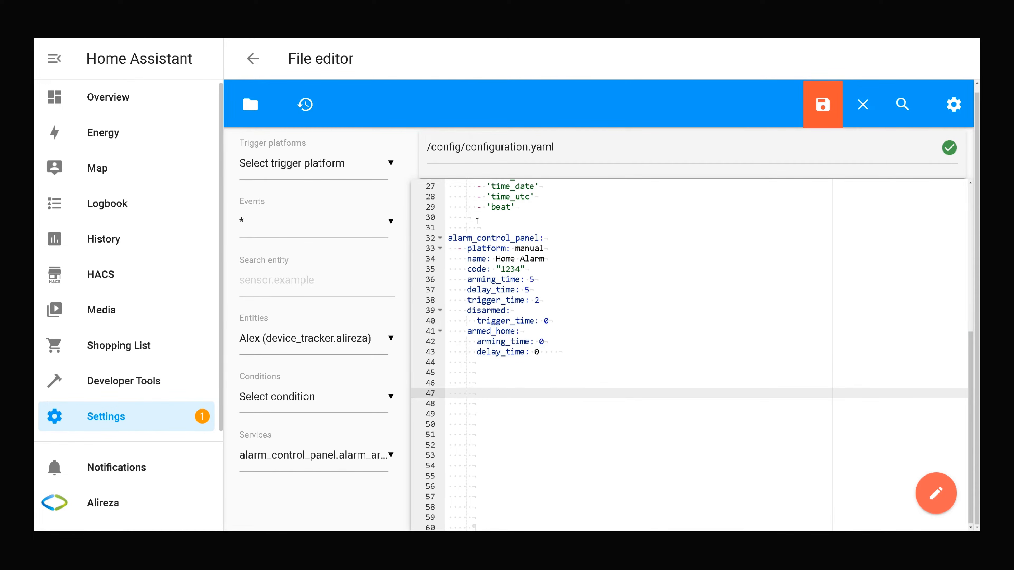
pyautogui.moveTo(447, 239); pyautogui.dragTo(558, 248)
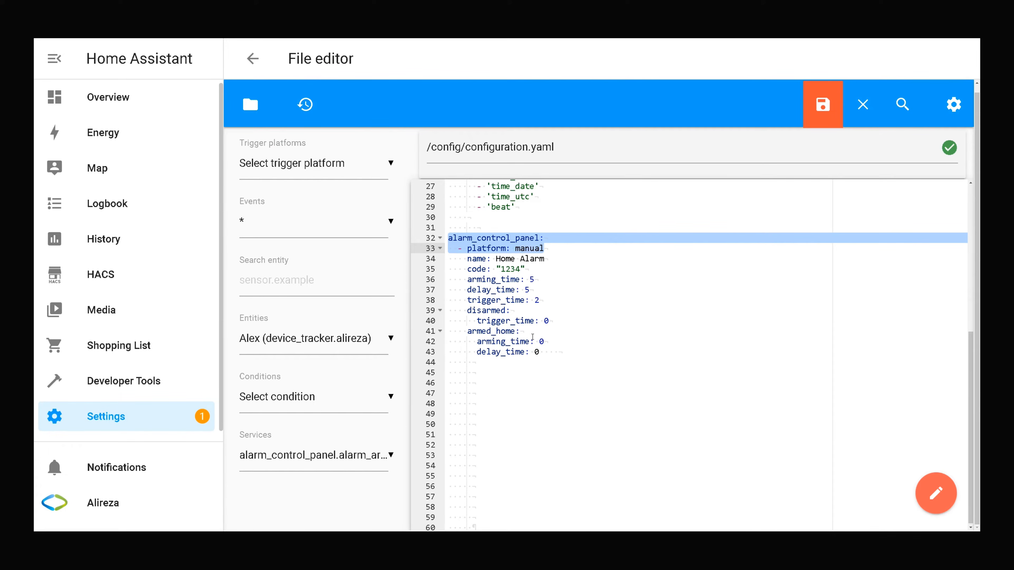
pyautogui.moveTo(458, 259); pyautogui.dragTo(565, 260)
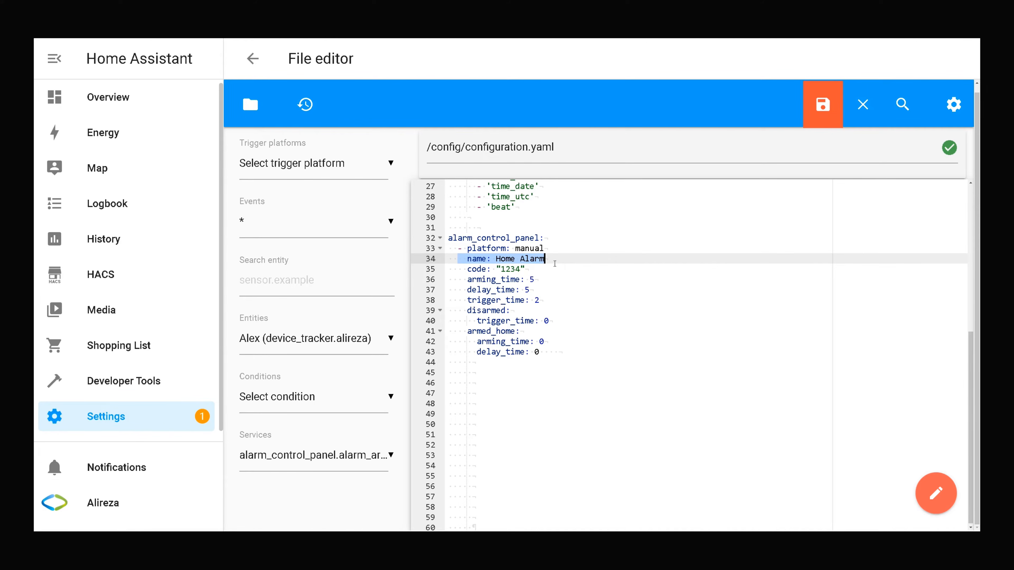
pyautogui.moveTo(555, 271); pyautogui.dragTo(460, 274)
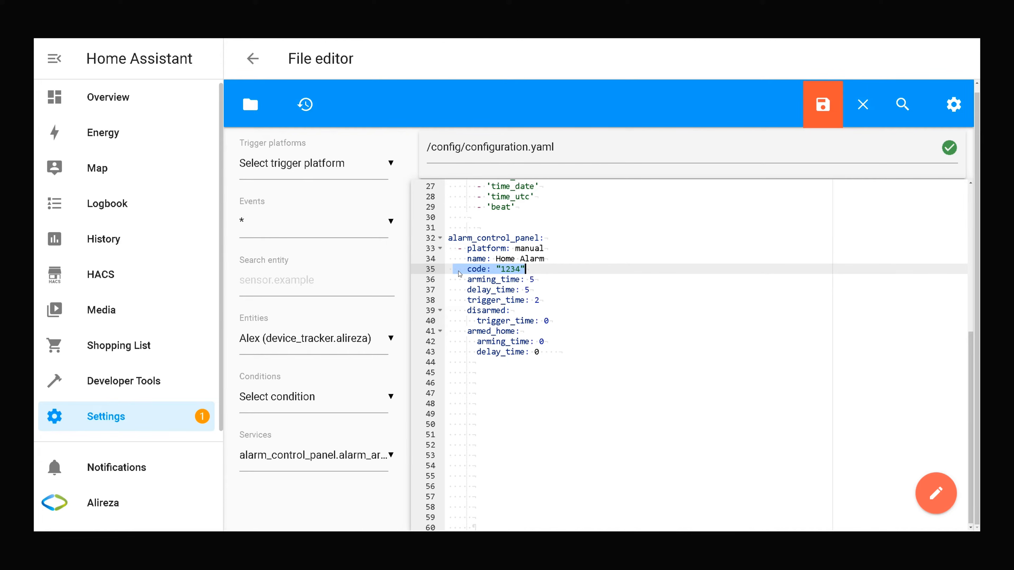
pyautogui.click(520, 279)
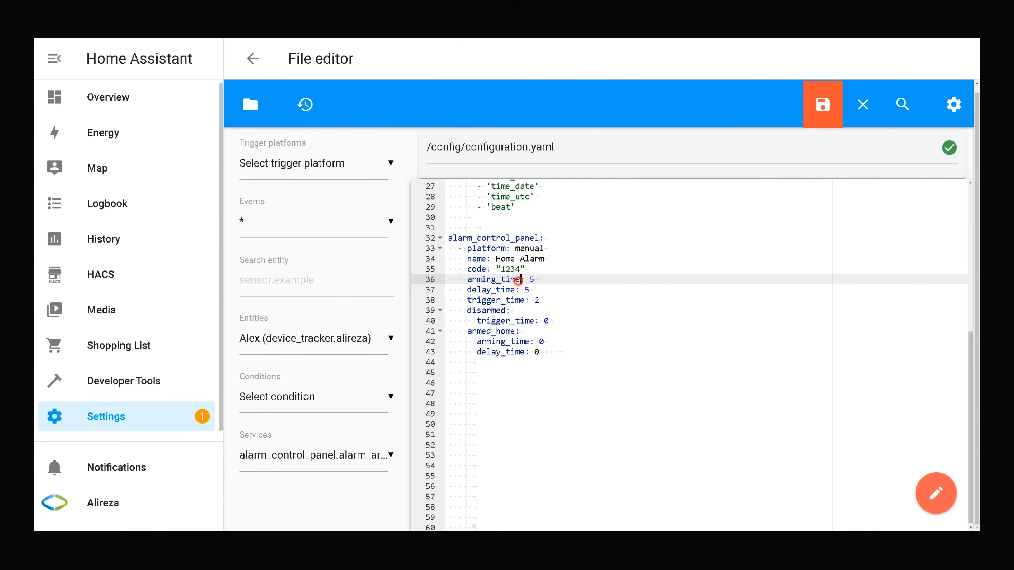
pyautogui.moveTo(501, 269); pyautogui.dragTo(522, 269)
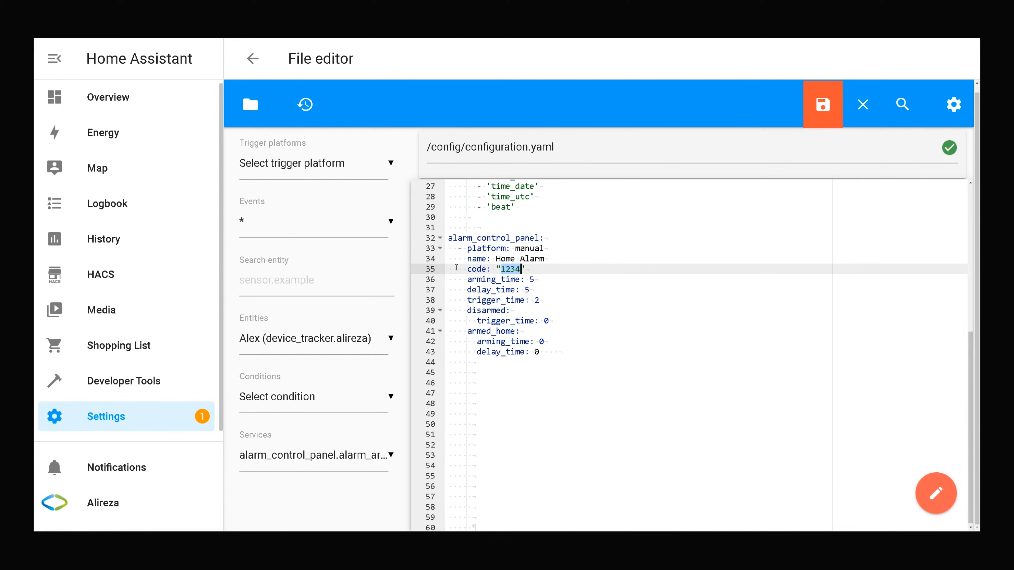
pyautogui.moveTo(457, 278); pyautogui.dragTo(542, 301)
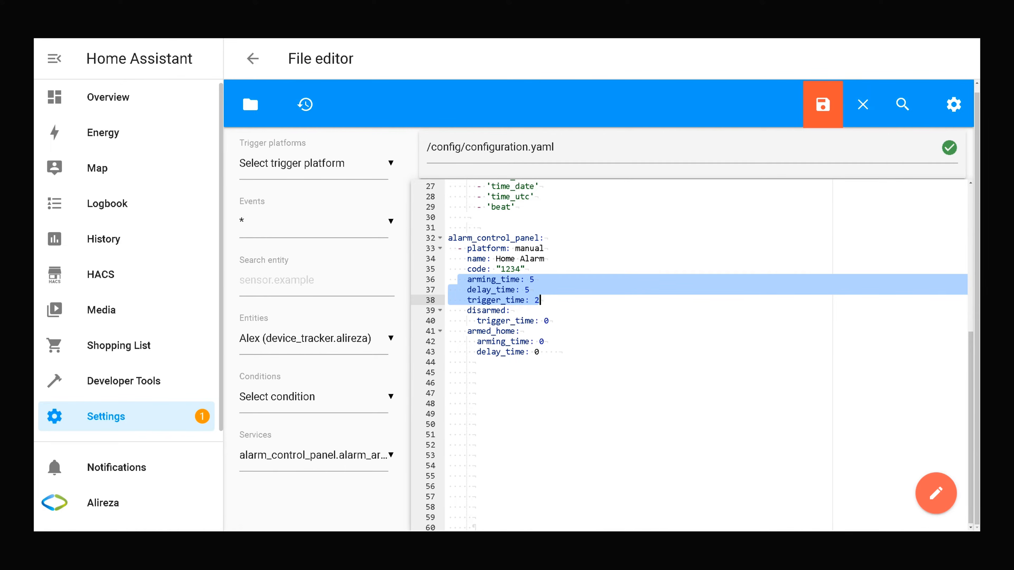
pyautogui.moveTo(462, 279); pyautogui.dragTo(546, 278)
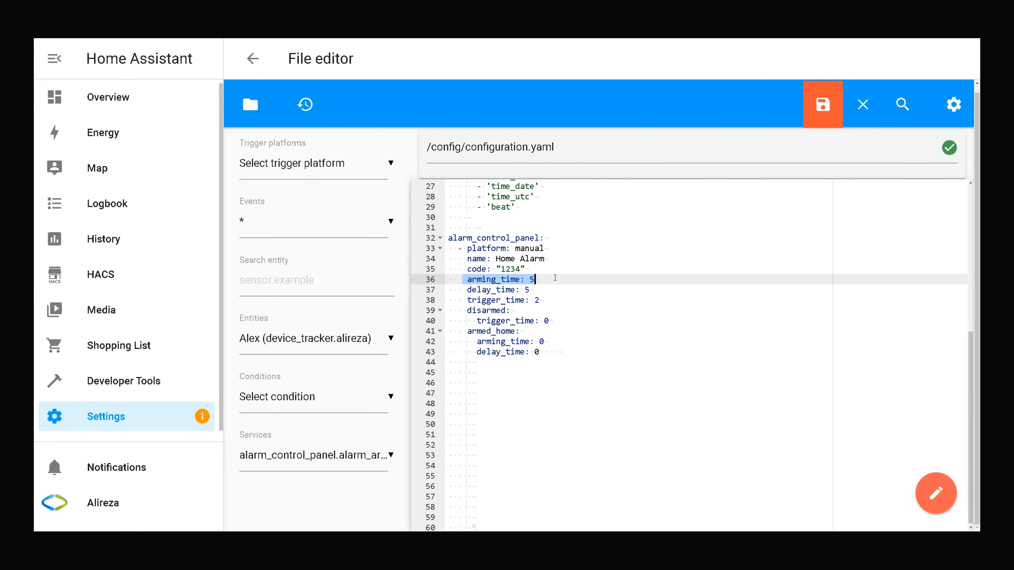
pyautogui.moveTo(539, 278); pyautogui.dragTo(531, 279)
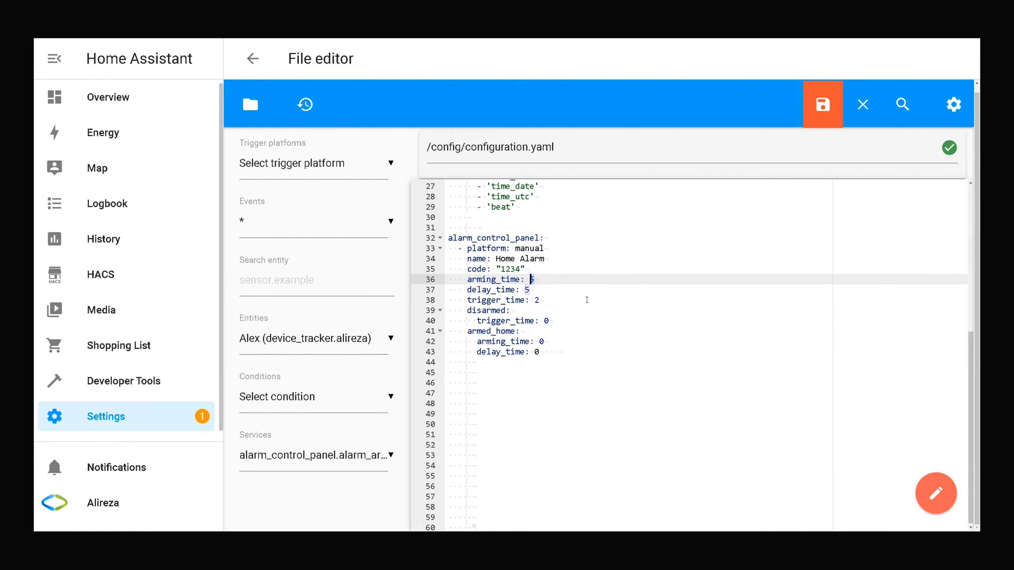
pyautogui.write('30')
pyautogui.press('BackSpace')
pyautogui.press('BackSpace')
pyautogui.write('50')
pyautogui.press('BackSpace')
pyautogui.moveTo(458, 290); pyautogui.dragTo(533, 290)
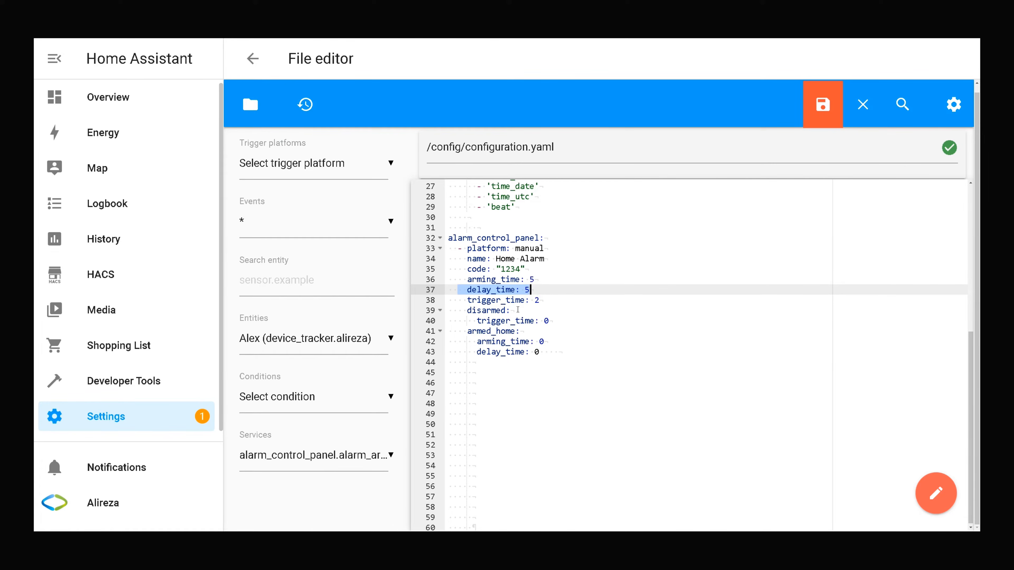
pyautogui.moveTo(459, 301); pyautogui.dragTo(583, 303)
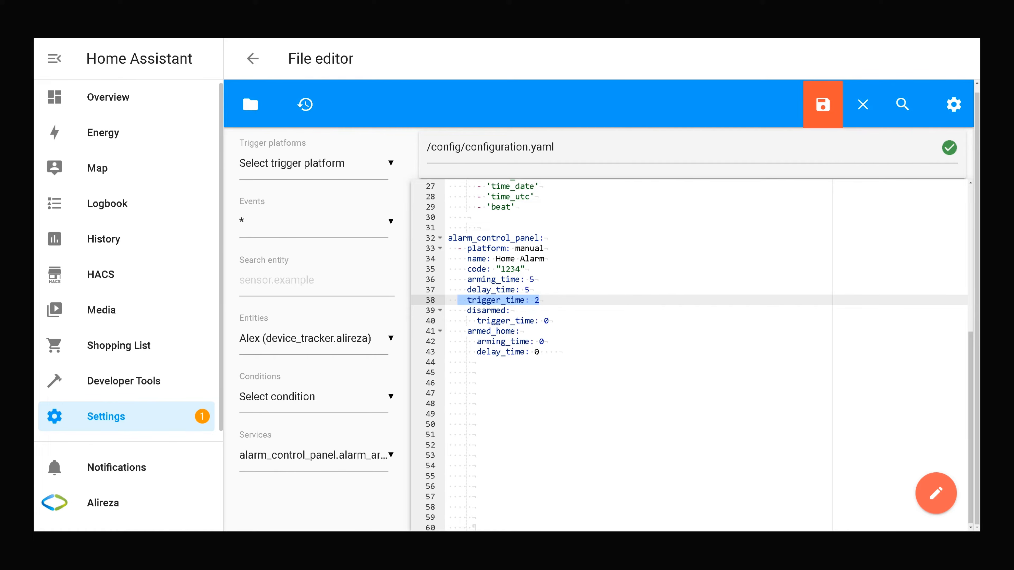
pyautogui.moveTo(463, 310); pyautogui.dragTo(582, 318)
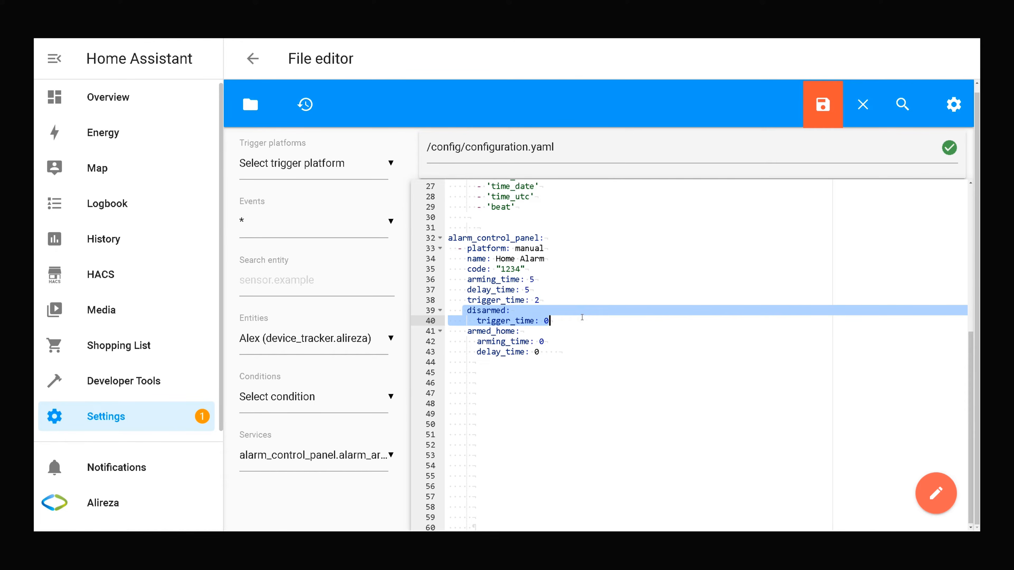
pyautogui.moveTo(463, 331); pyautogui.dragTo(558, 352)
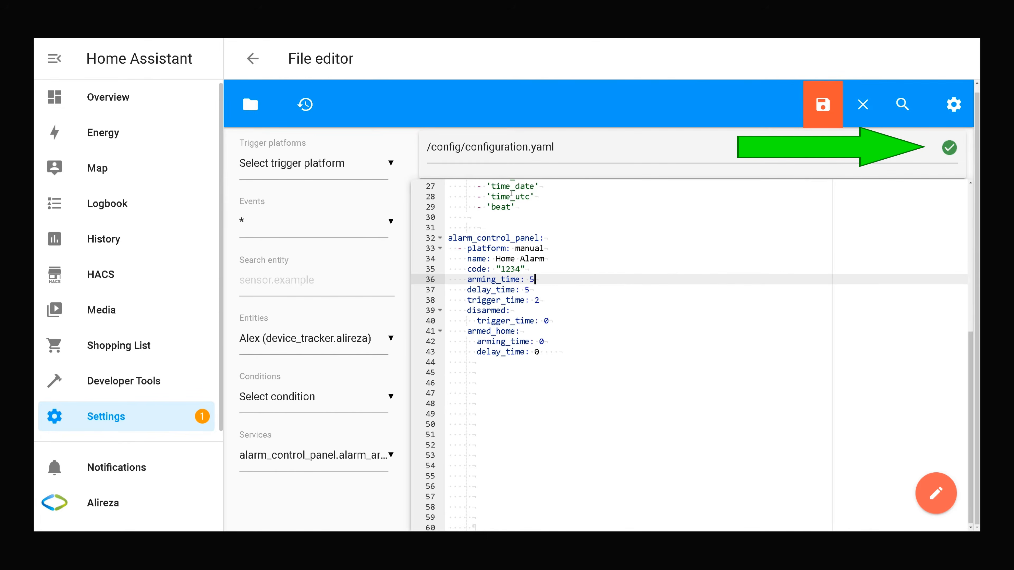
# Remove one indentation space on the line 33 platform: manual entry and save configuration.yaml.
pyautogui.click(454, 250)
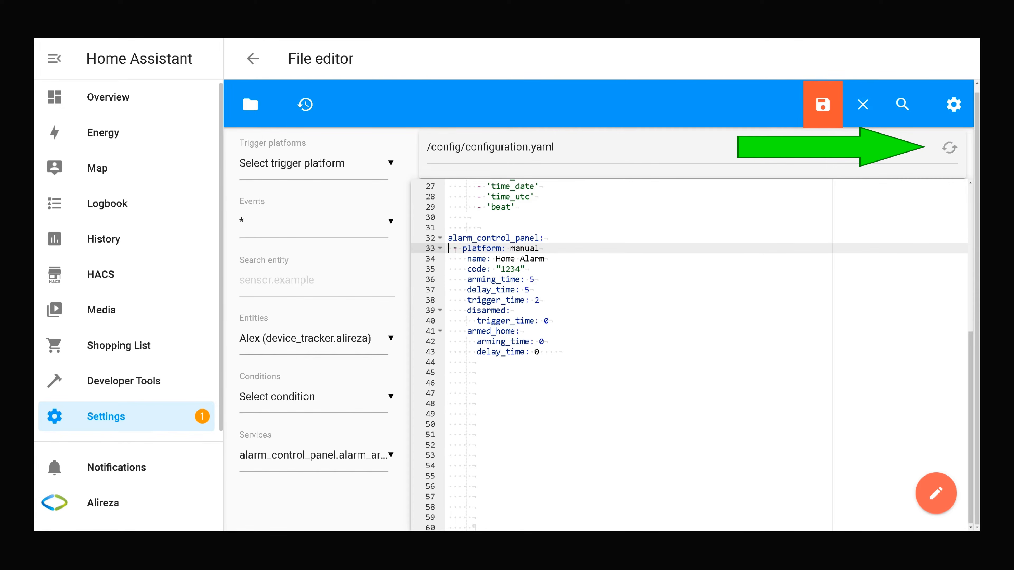
pyautogui.press('BackSpace')
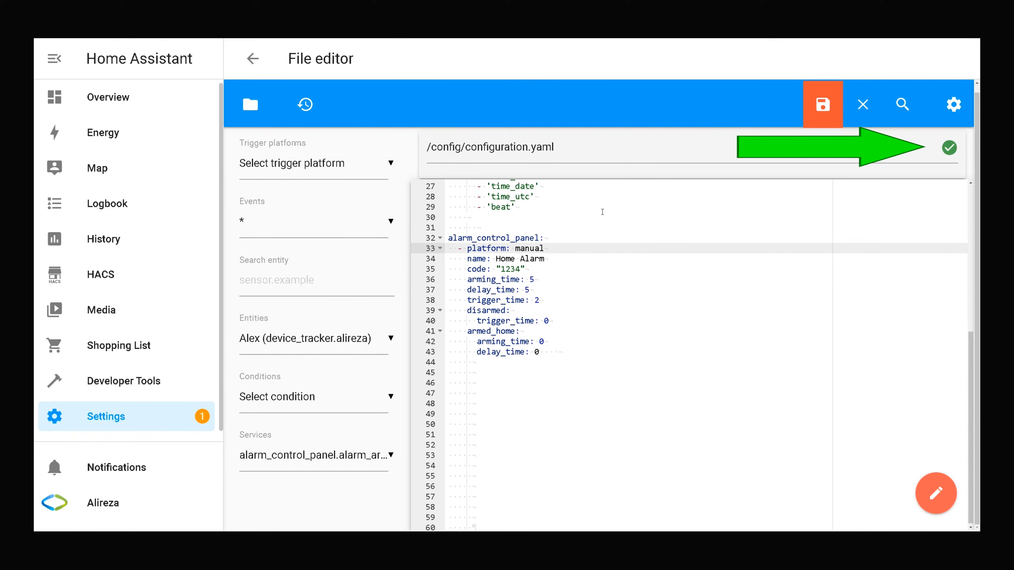
pyautogui.click(827, 104)
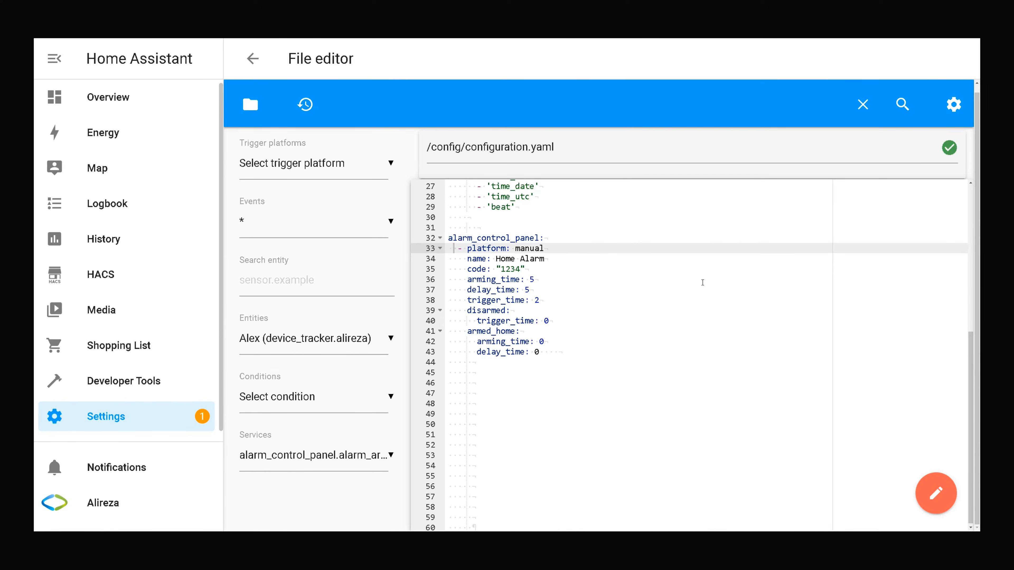
# Restart Home Assistant from Settings > System and confirm the restart.
pyautogui.click(120, 419)
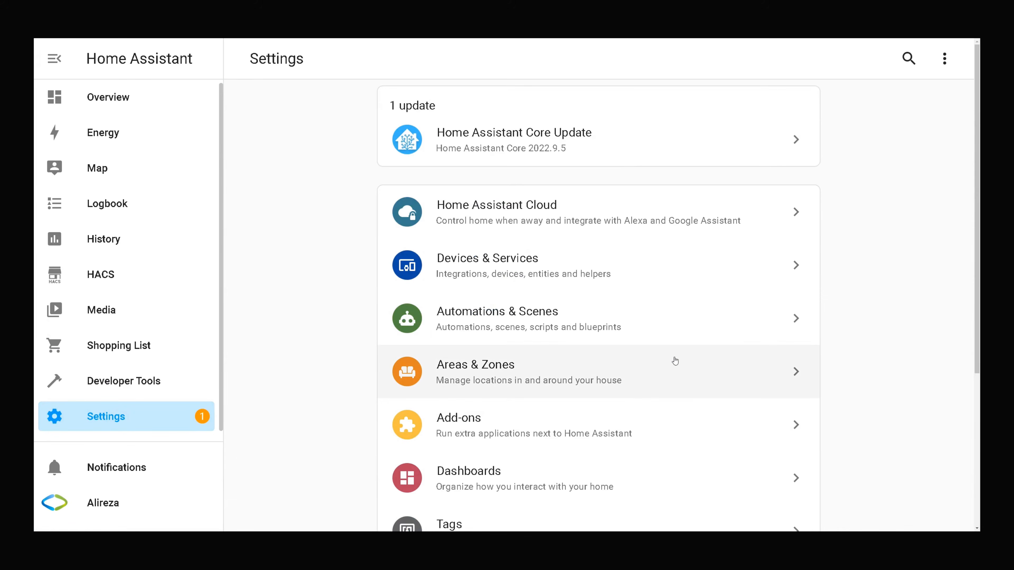
pyautogui.scroll(-5, 679, 362)
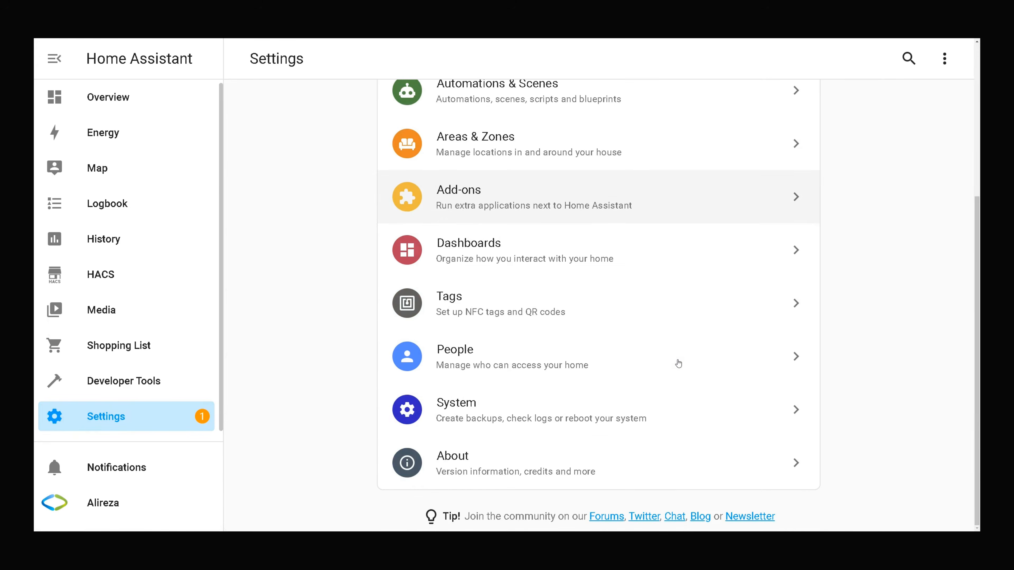
pyautogui.click(510, 412)
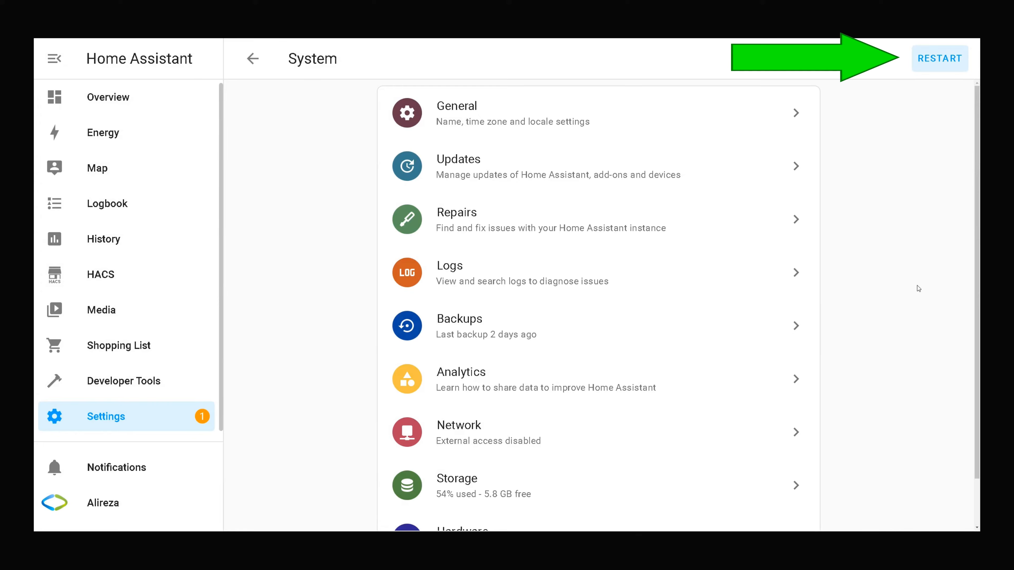
pyautogui.click(936, 64)
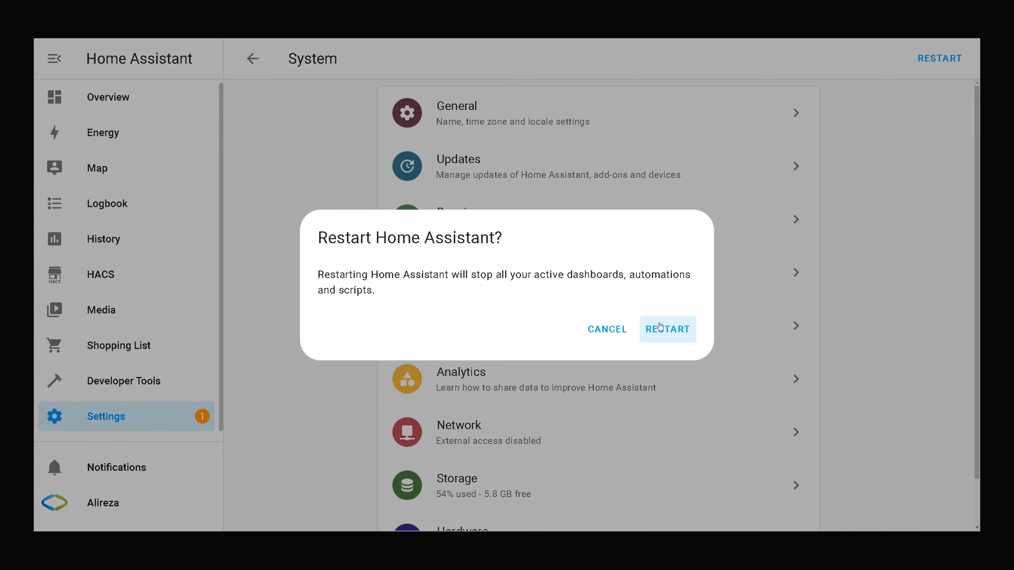
pyautogui.click(674, 333)
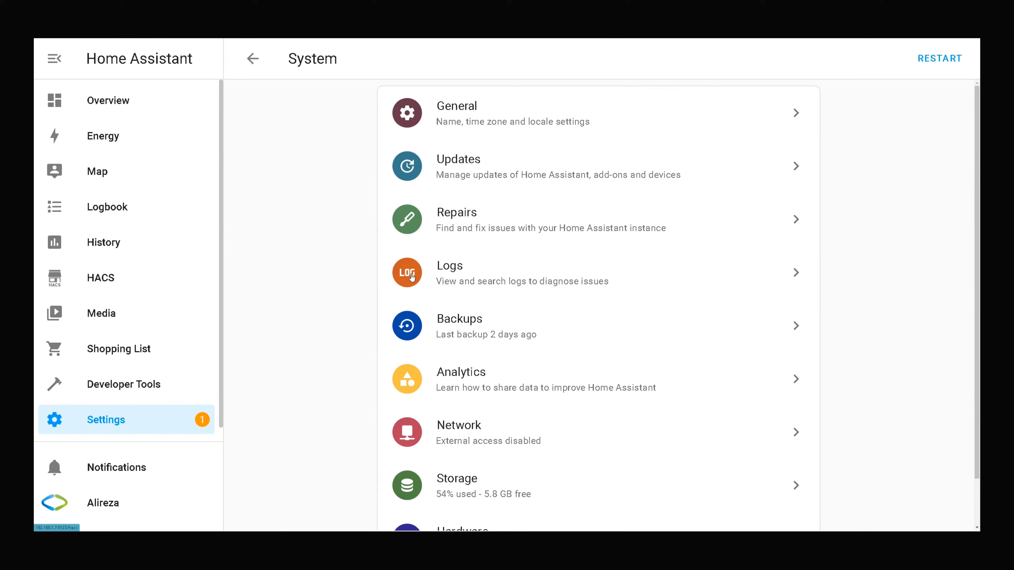
# Switch the Home dashboard into edit mode and bring up the card picker for the Home view.
pyautogui.click(113, 105)
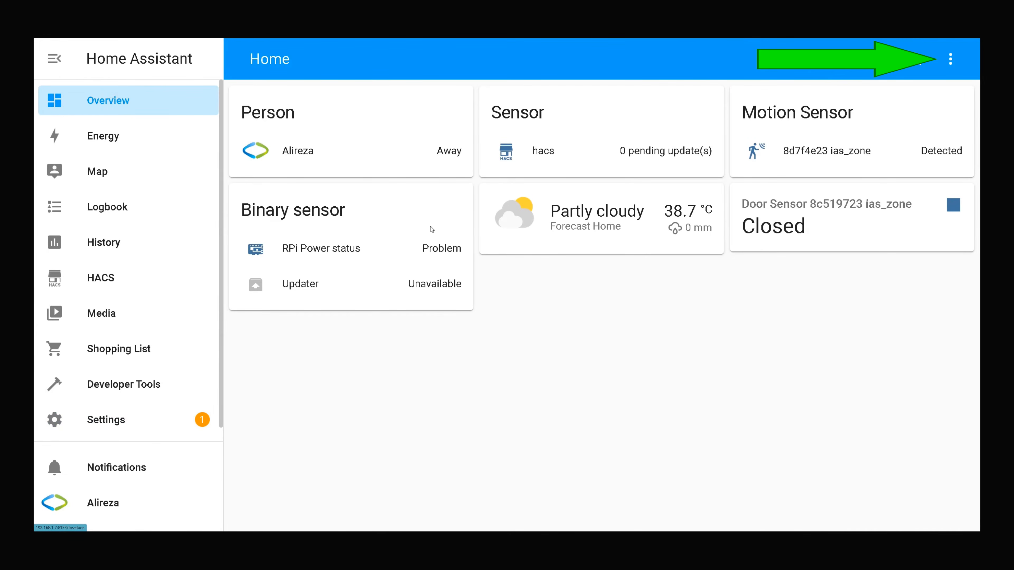
pyautogui.click(949, 60)
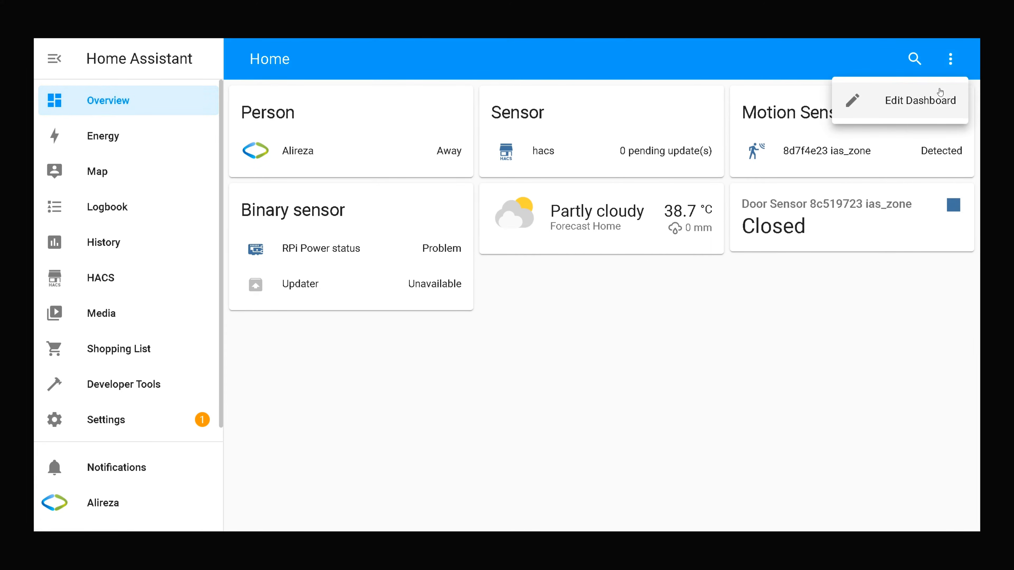
pyautogui.click(935, 102)
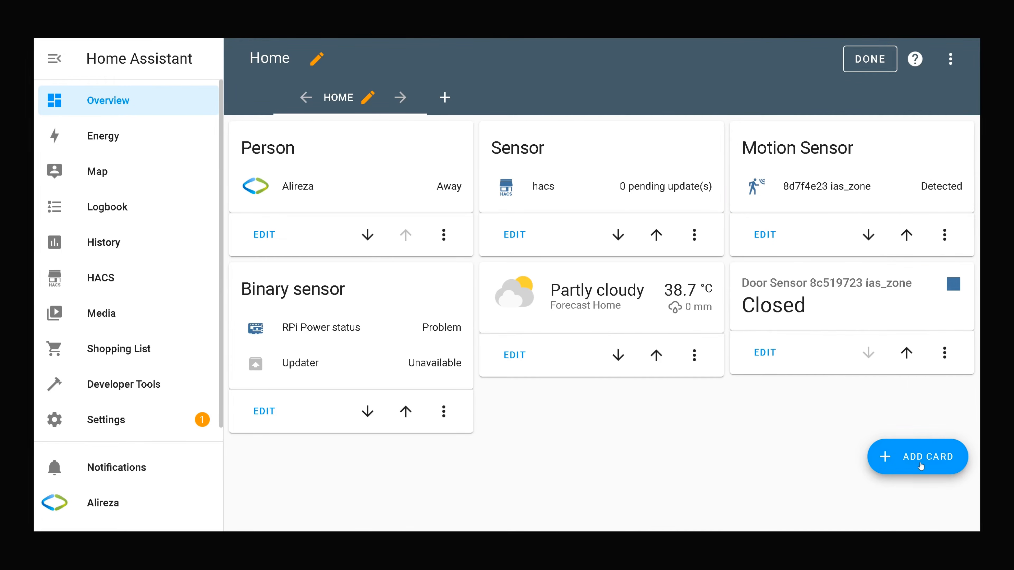
pyautogui.click(920, 466)
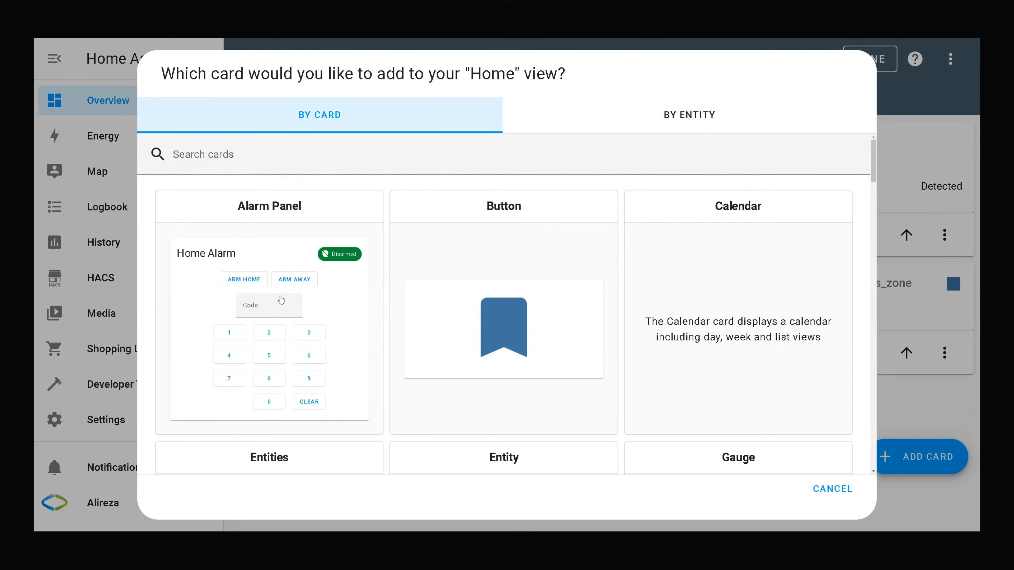
# Add an Alarm Panel card with Arm night and Arm vacation states enabled, and save it.
pyautogui.click(277, 316)
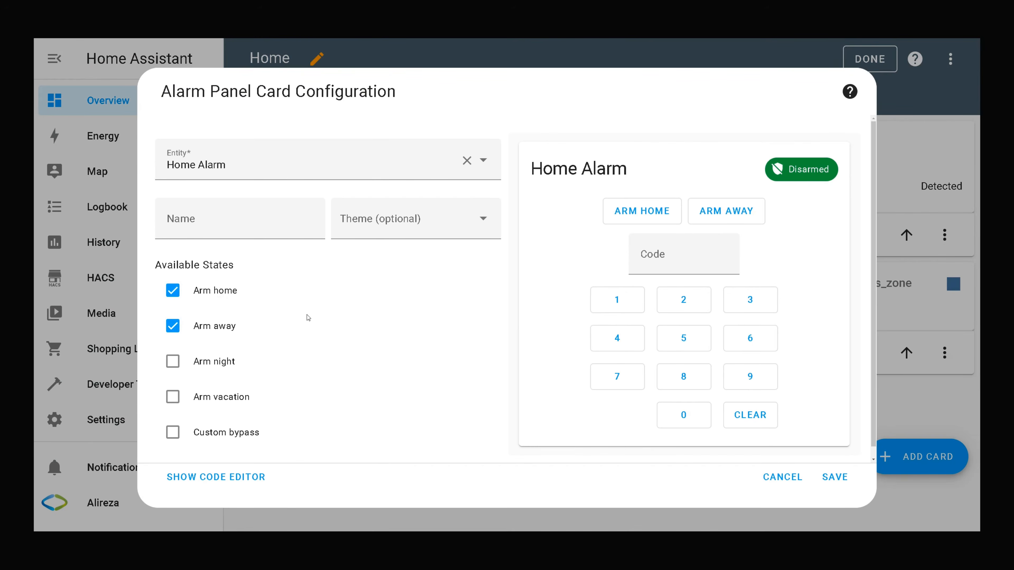
pyautogui.click(173, 361)
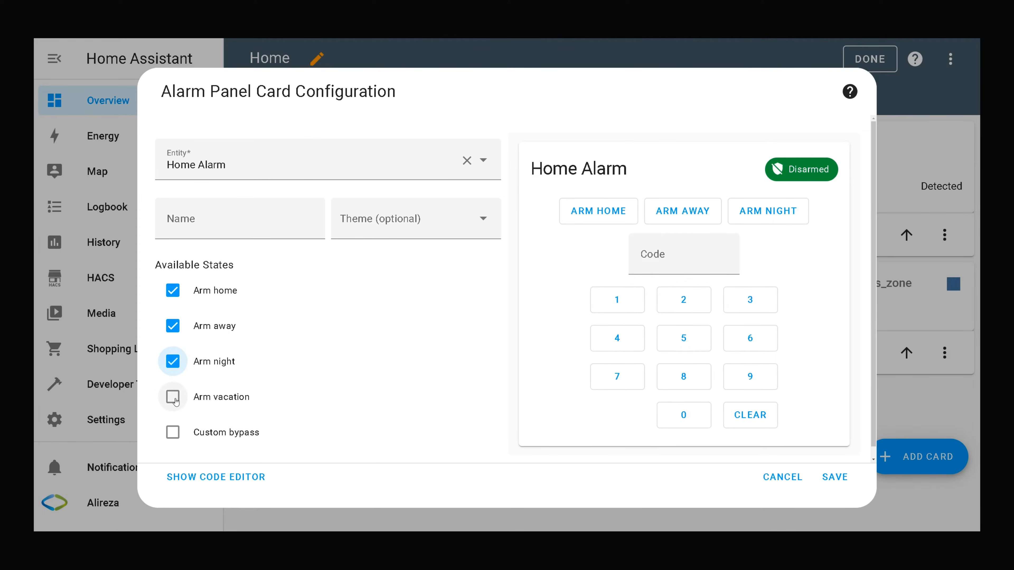
pyautogui.click(174, 398)
pyautogui.scroll(-1, 276, 350)
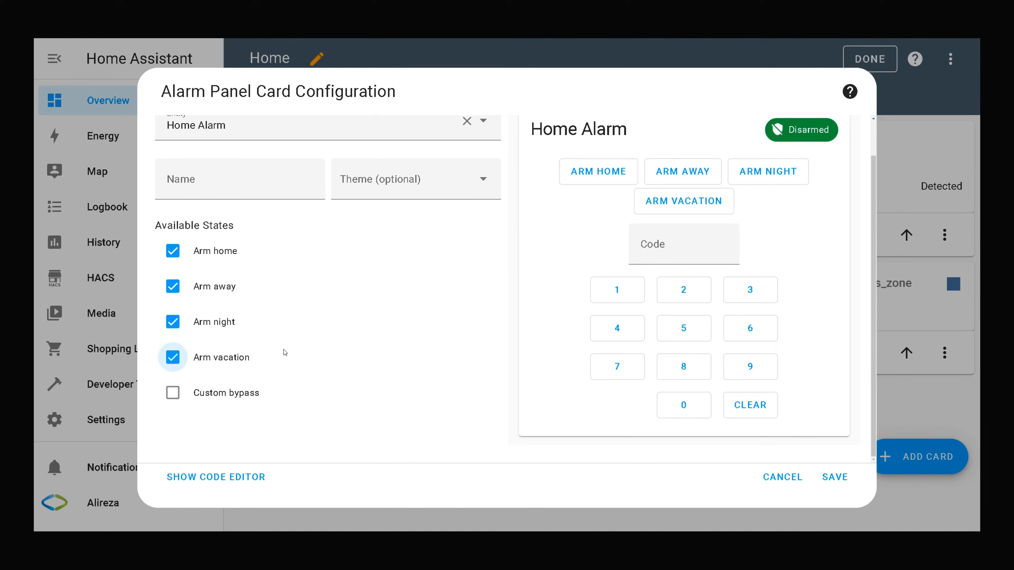
pyautogui.click(837, 478)
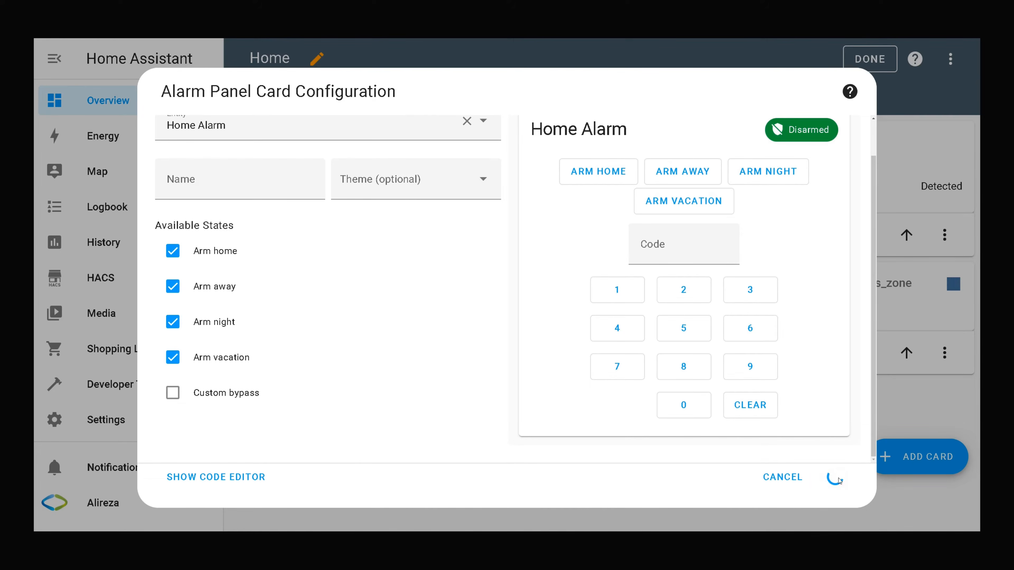
pyautogui.scroll(-5, 828, 364)
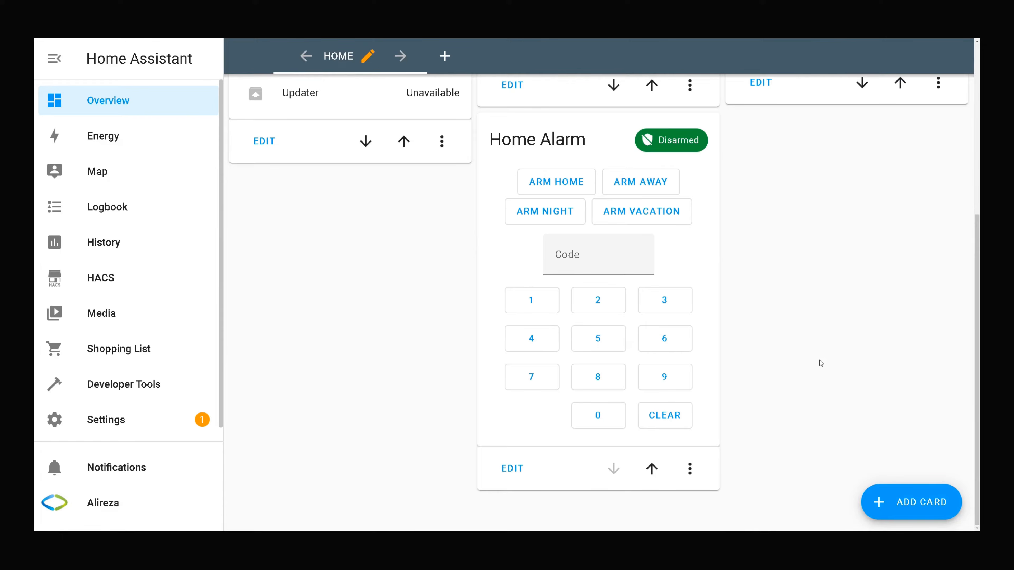
# Enter the alarm code to arm Home Alarm in home mode, then disarm it with the code.
pyautogui.click(545, 312)
pyautogui.click(597, 305)
pyautogui.click(663, 303)
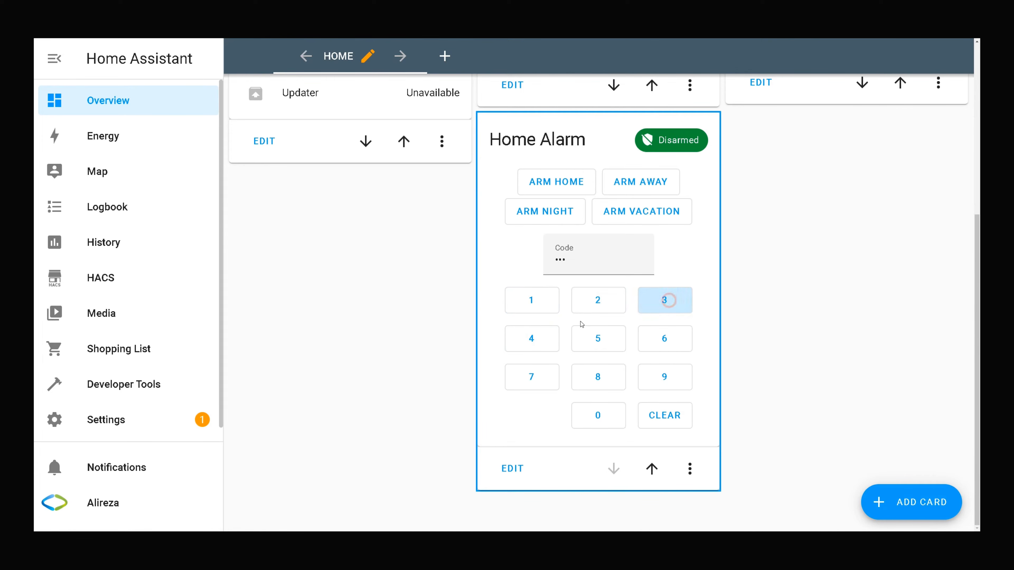
pyautogui.click(534, 340)
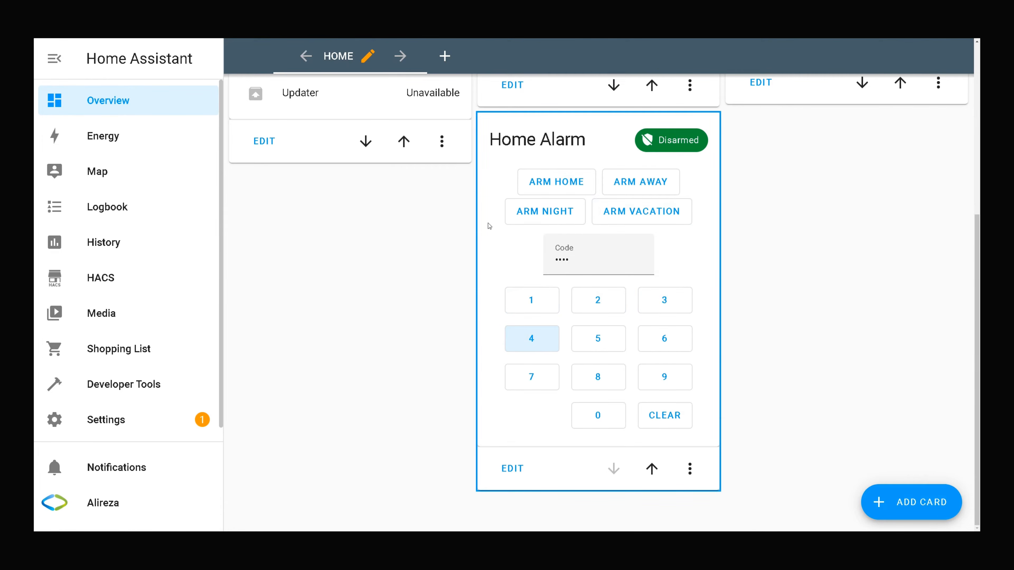
pyautogui.click(575, 187)
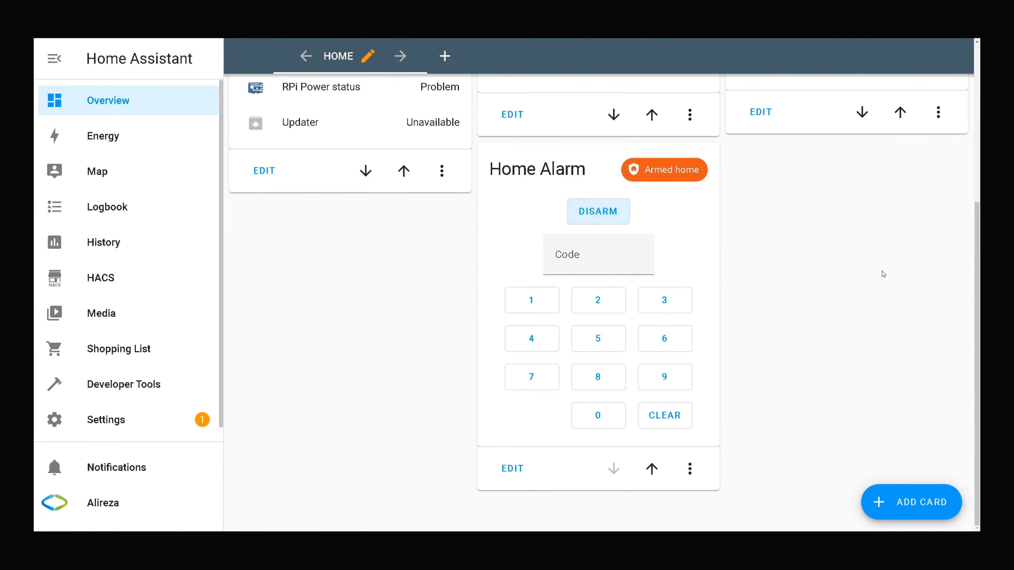
pyautogui.click(528, 300)
pyautogui.click(585, 300)
pyautogui.click(659, 300)
pyautogui.click(533, 338)
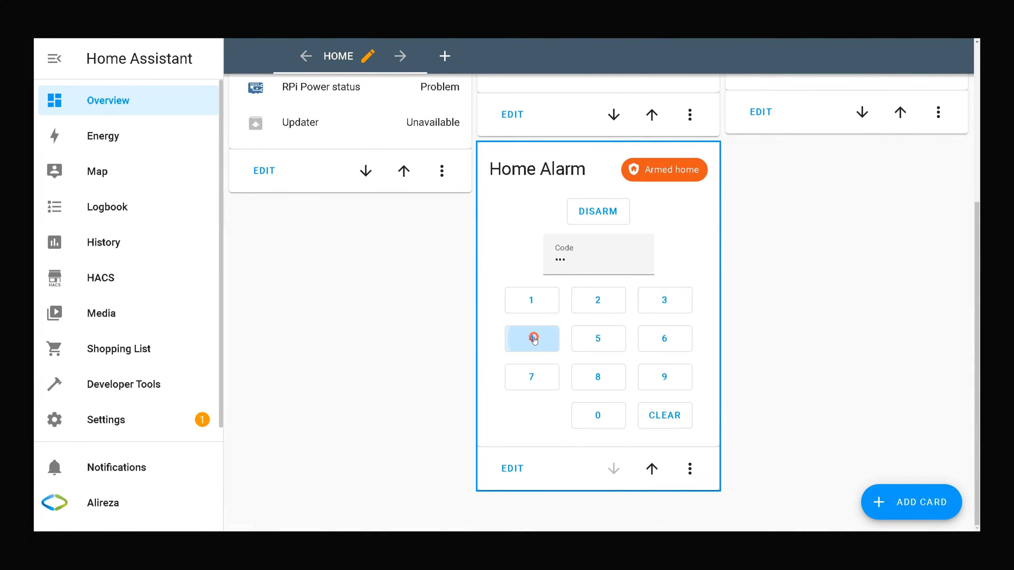
pyautogui.click(596, 217)
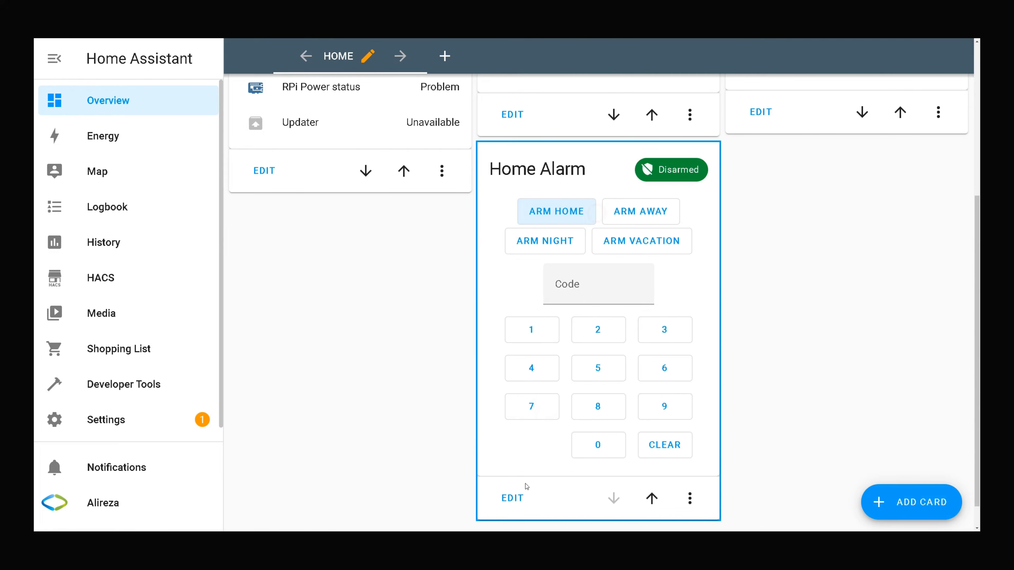
# Enter the alarm code to arm Home Alarm in away mode, then disarm it again.
pyautogui.click(539, 327)
pyautogui.click(594, 330)
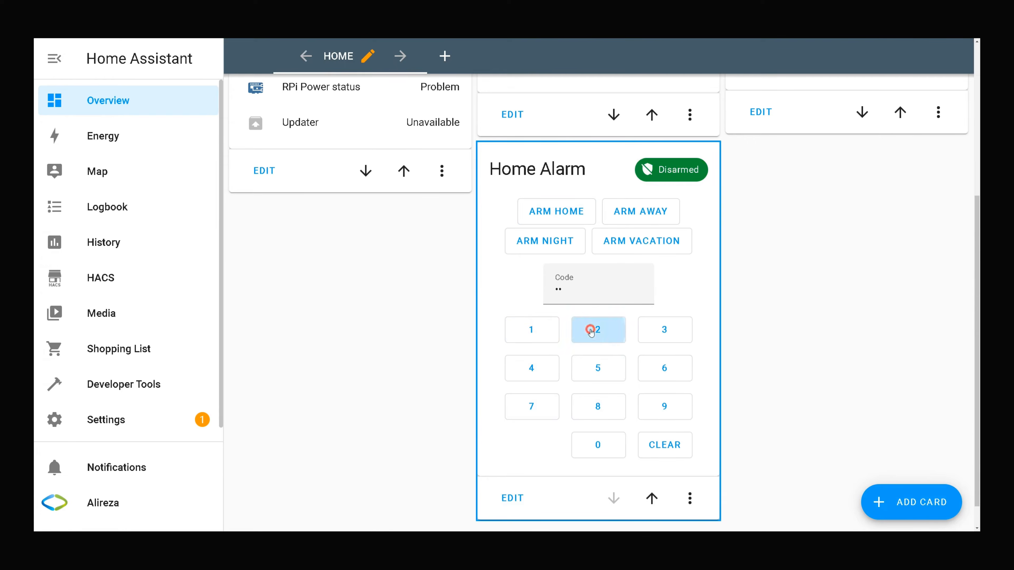
pyautogui.click(658, 332)
pyautogui.click(545, 371)
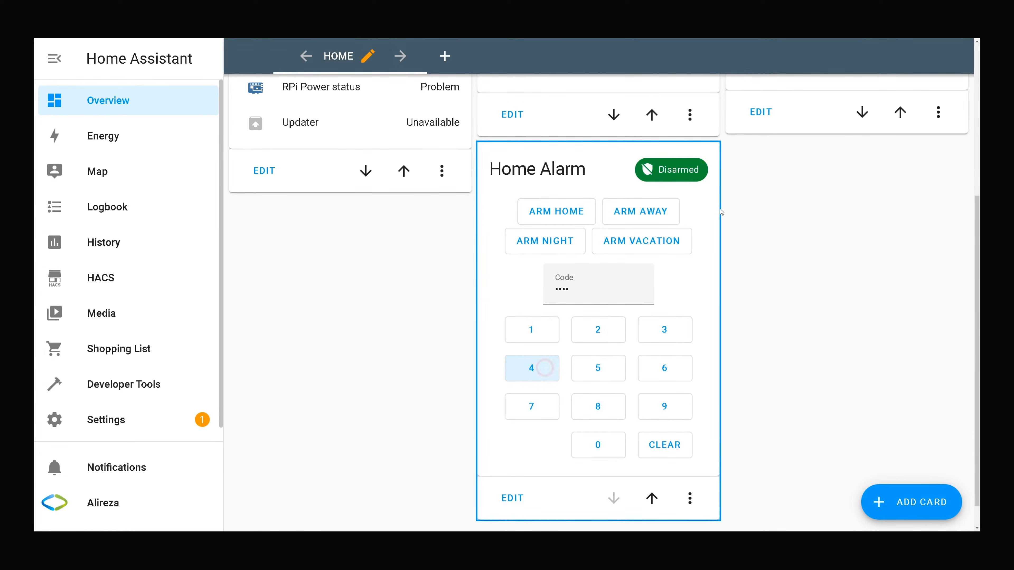
pyautogui.click(661, 208)
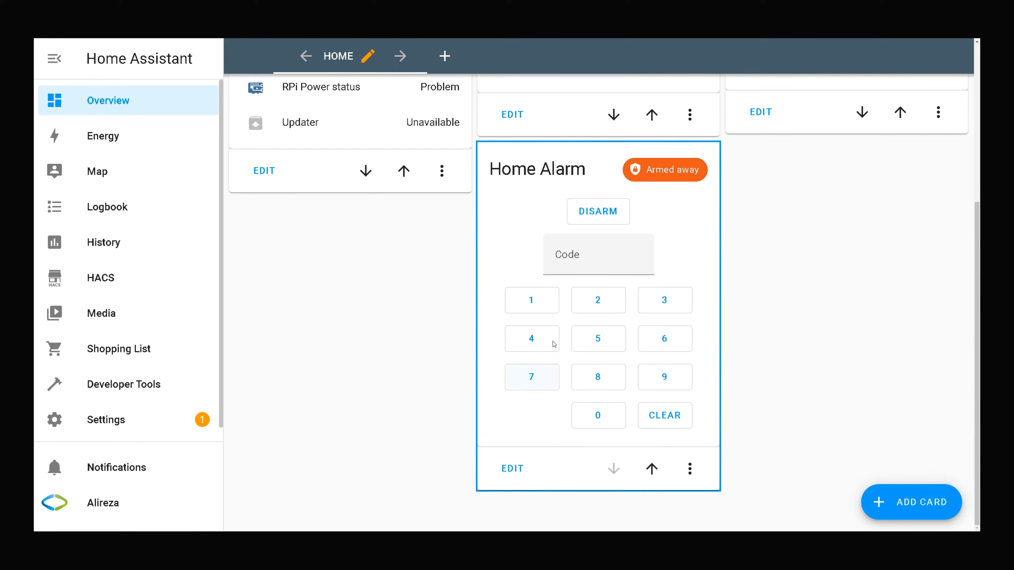
pyautogui.click(532, 299)
pyautogui.click(598, 307)
pyautogui.click(654, 303)
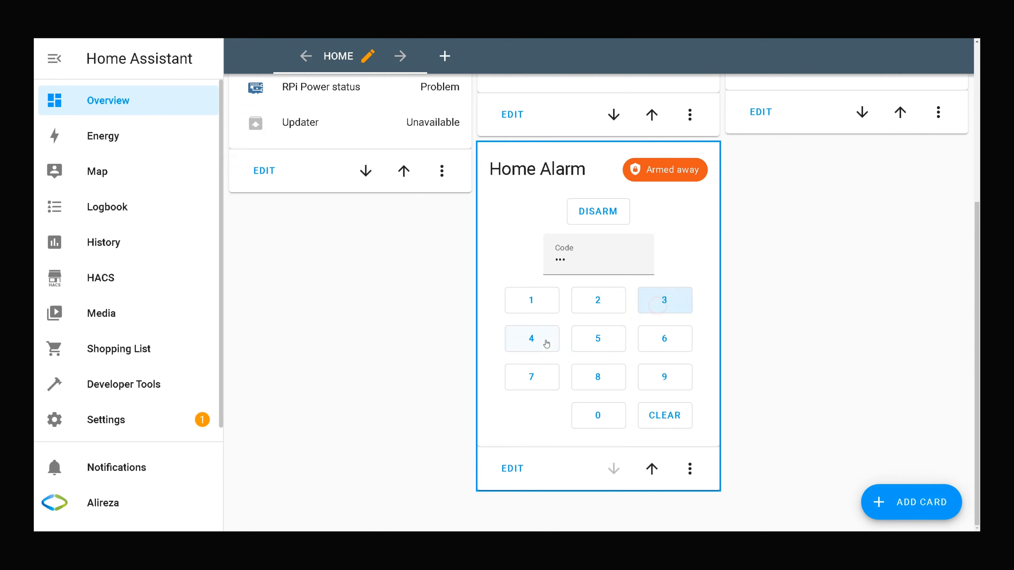
pyautogui.click(545, 344)
pyautogui.click(593, 217)
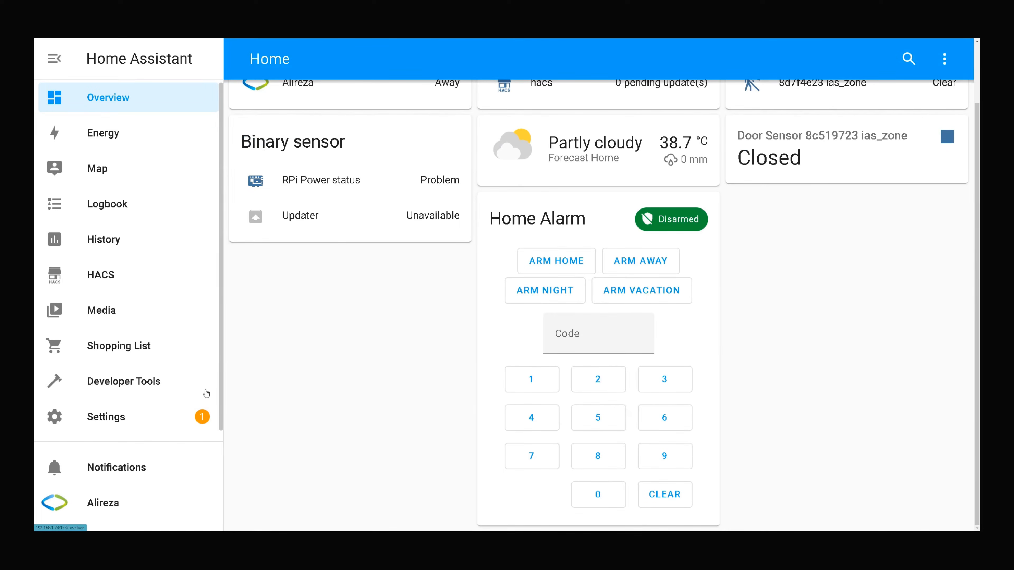
# Create a new empty automation from Settings > Automations & Scenes.
pyautogui.click(136, 416)
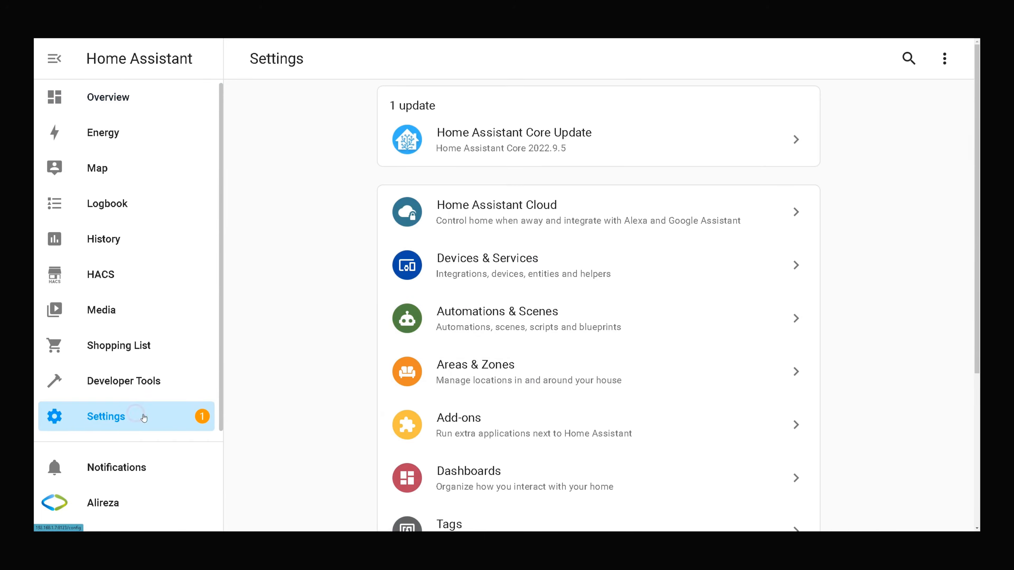
pyautogui.click(514, 319)
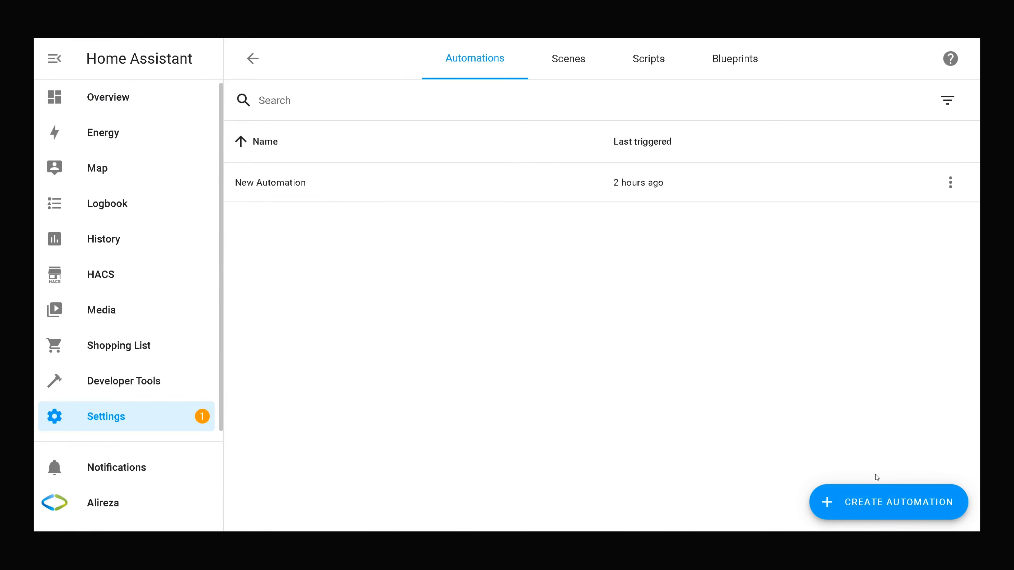
pyautogui.click(869, 502)
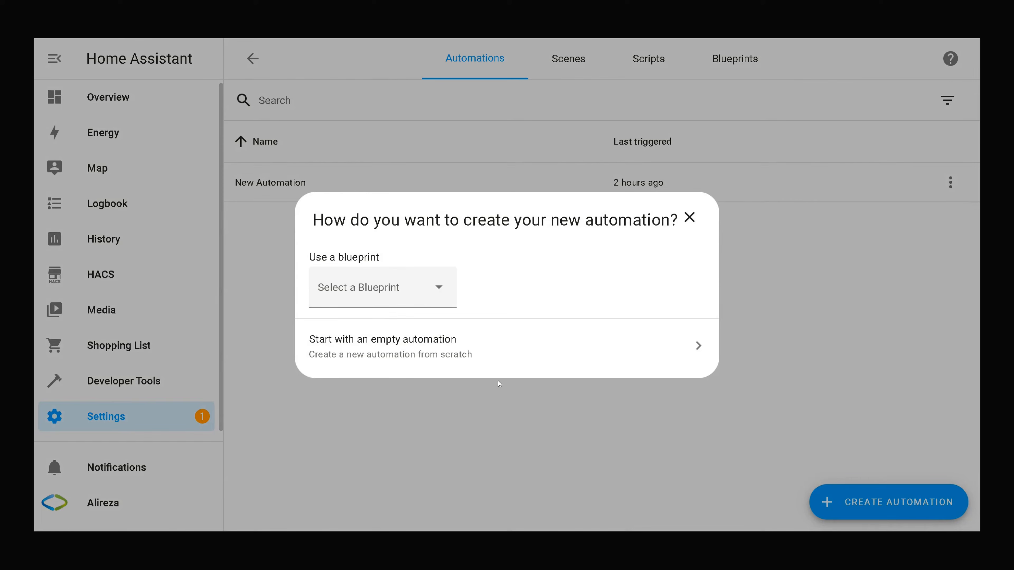
pyautogui.click(427, 341)
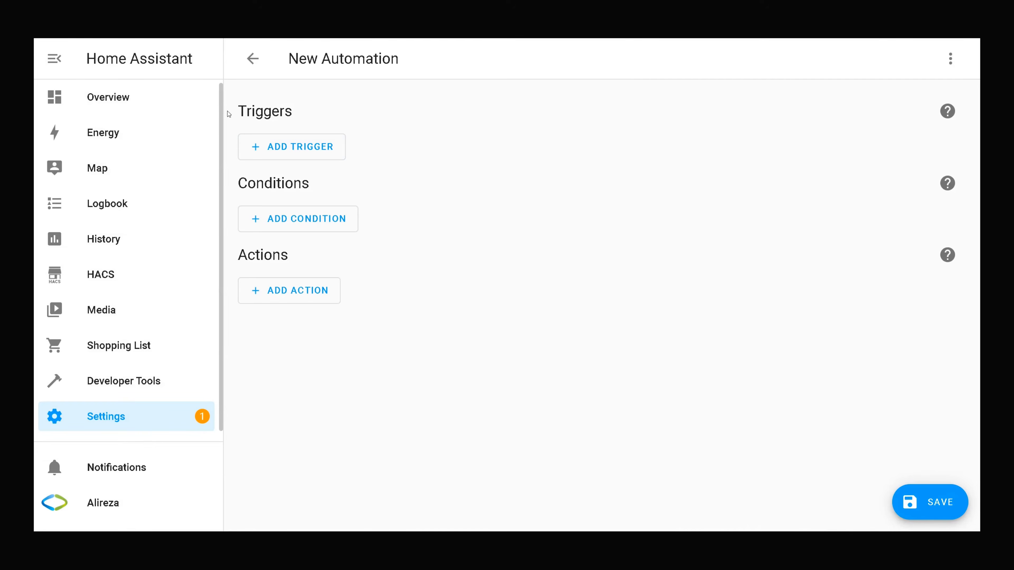
# Add a State trigger on the Door Sensor 8c519723 ias_zone entity.
pyautogui.click(282, 150)
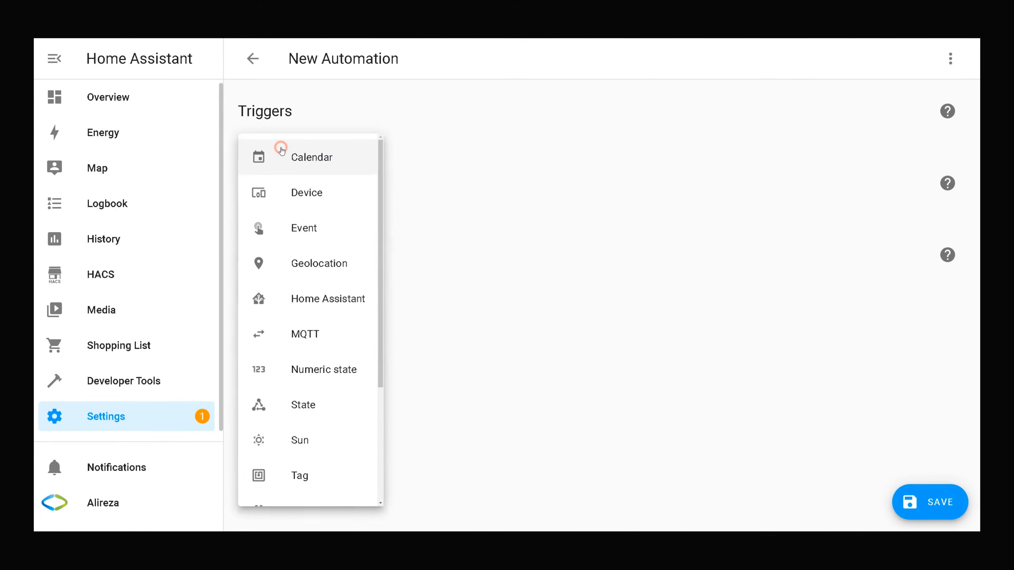
pyautogui.click(312, 412)
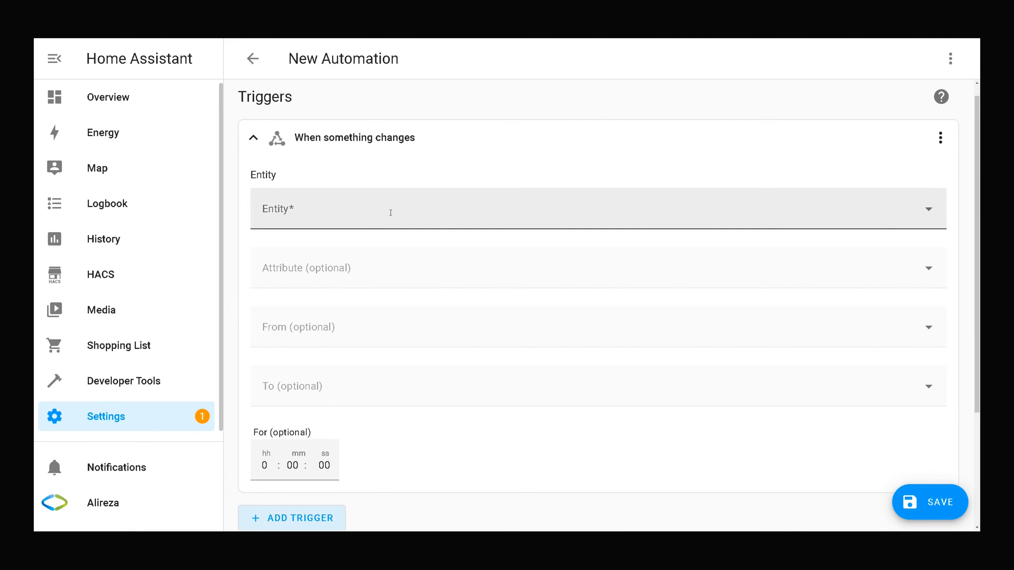
pyautogui.click(323, 210)
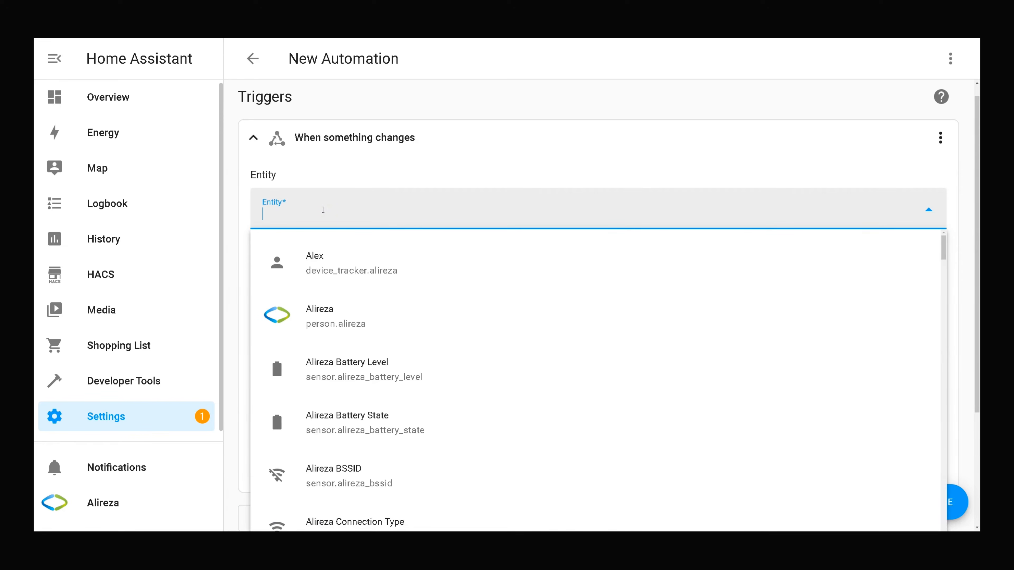
pyautogui.write('door')
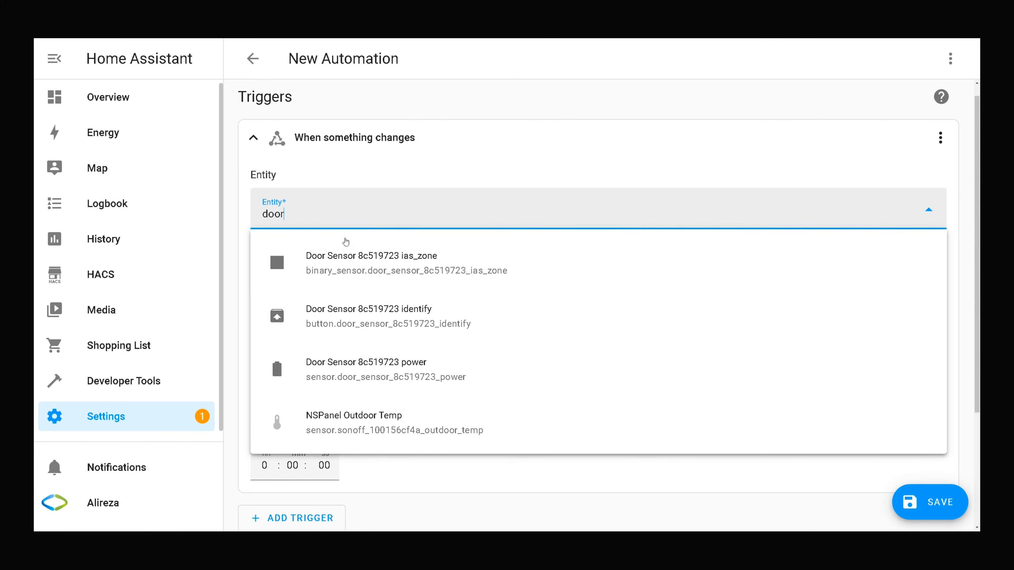
pyautogui.click(355, 260)
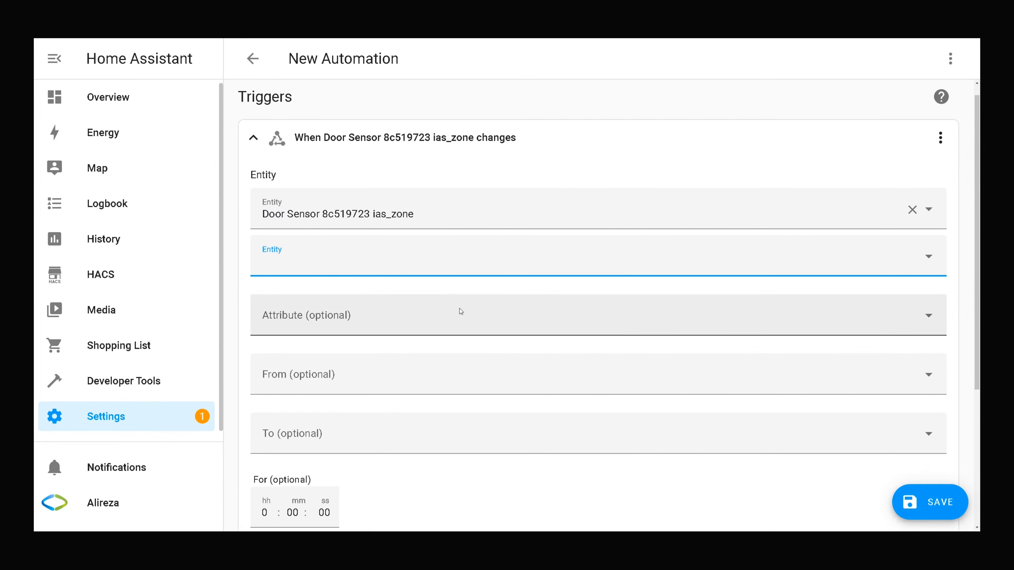
pyautogui.scroll(-2, 463, 316)
# Set the trigger to fire when the door changes from Closed to Open.
pyautogui.click(279, 308)
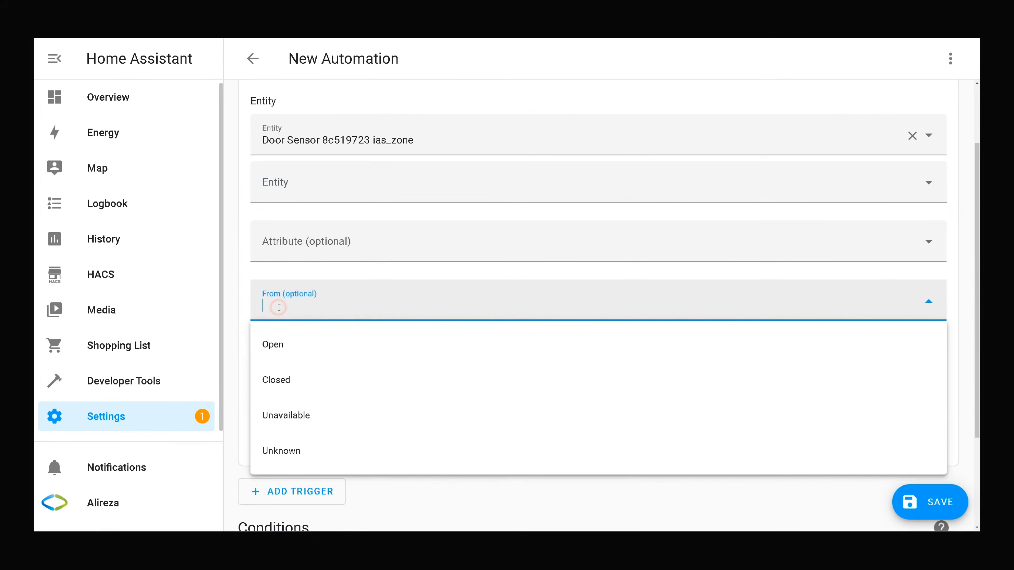
pyautogui.click(241, 307)
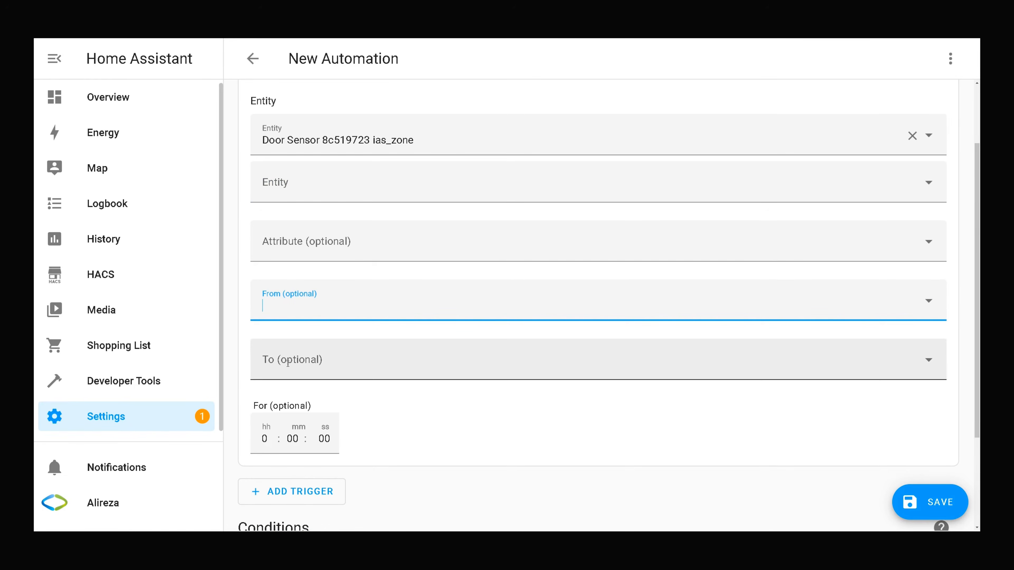
pyautogui.click(288, 305)
pyautogui.click(283, 380)
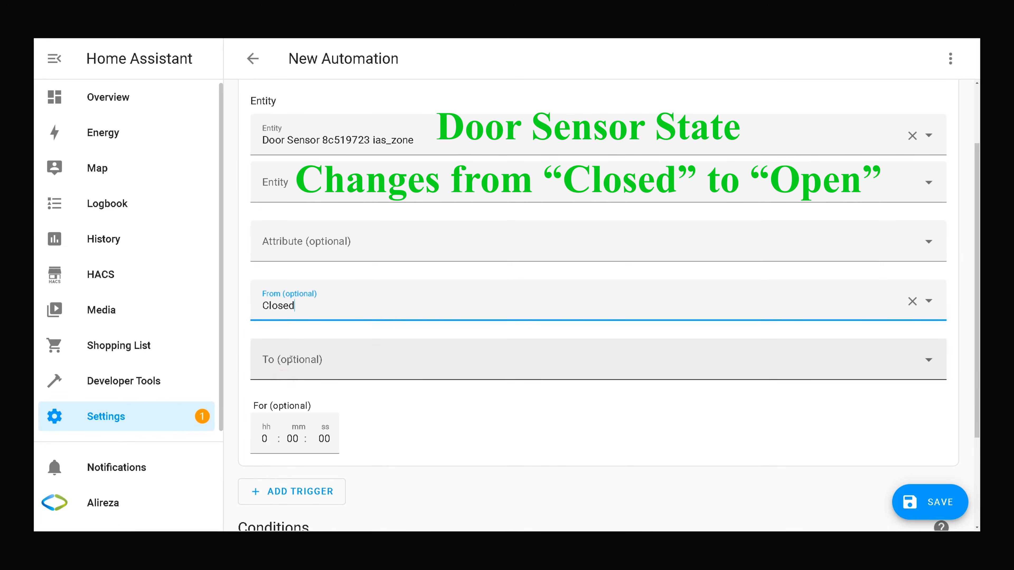
pyautogui.click(291, 359)
pyautogui.click(285, 212)
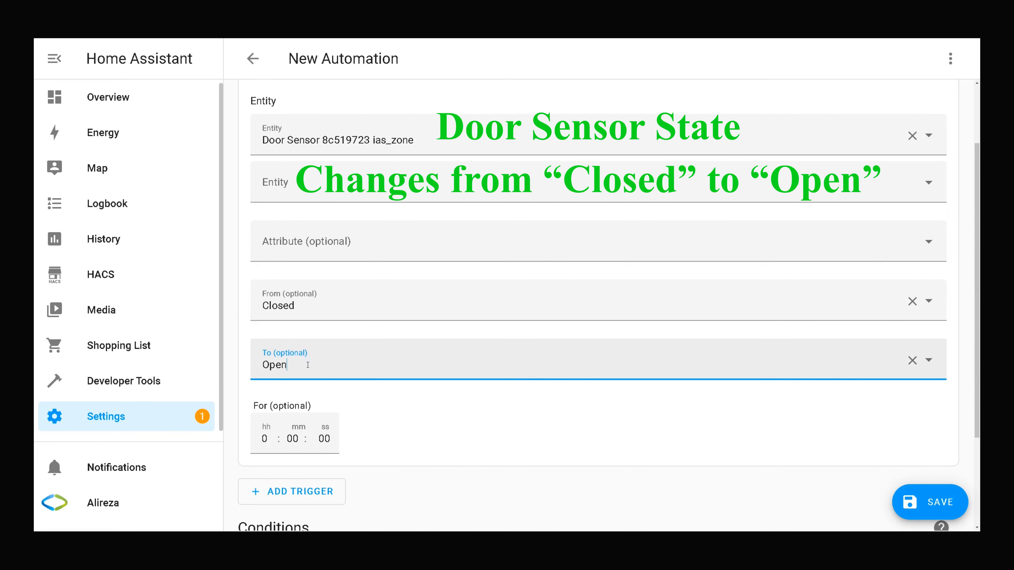
pyautogui.click(455, 424)
pyautogui.scroll(-3, 459, 423)
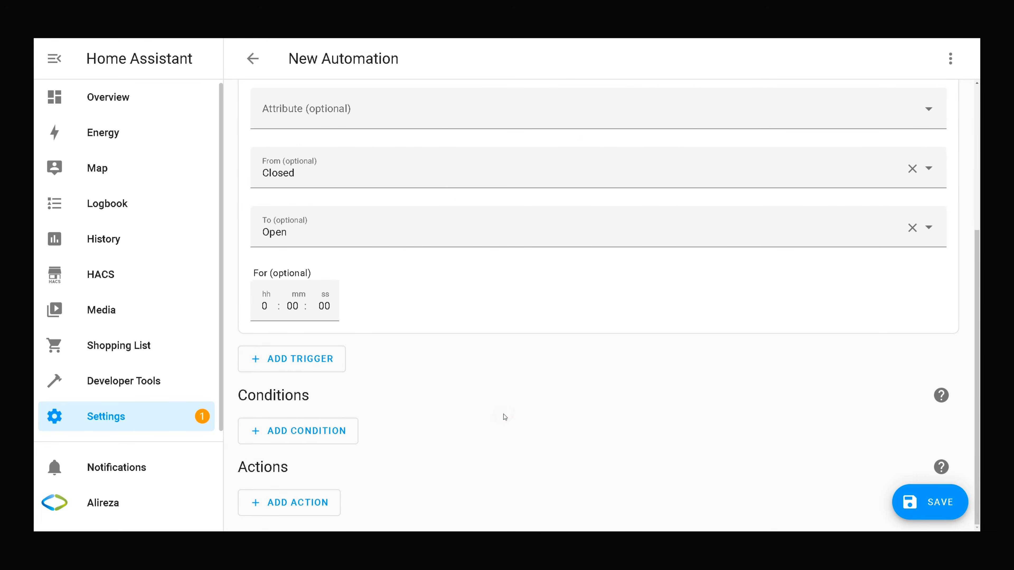
# Add a State condition requiring the Home Alarm entity to be Armed home.
pyautogui.click(272, 432)
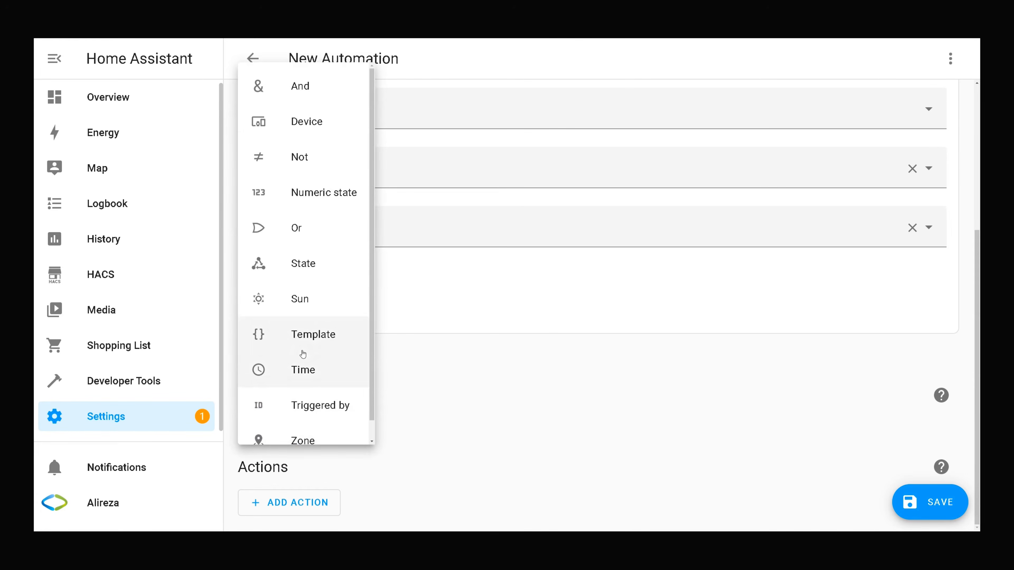
pyautogui.click(290, 263)
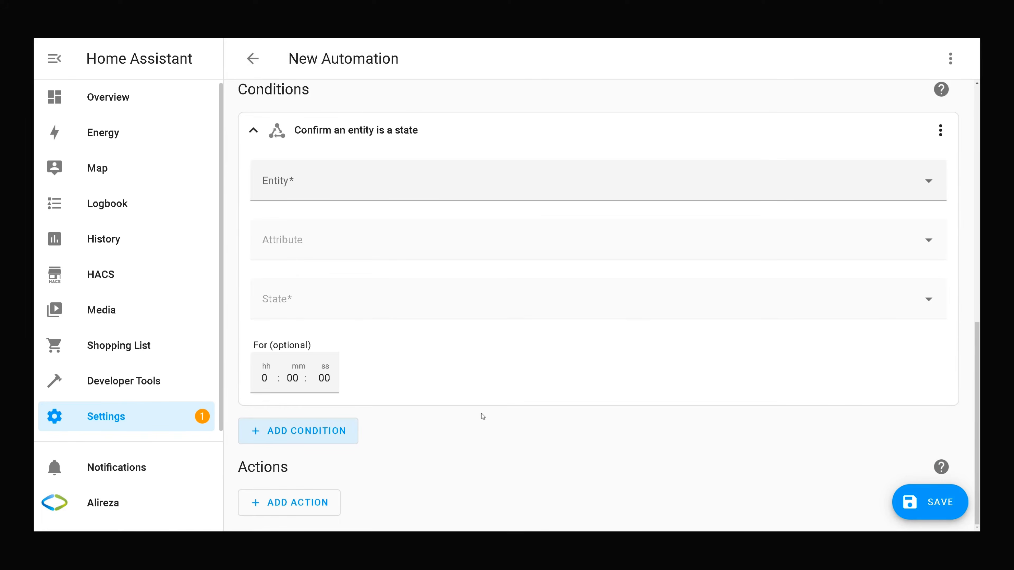
pyautogui.click(300, 182)
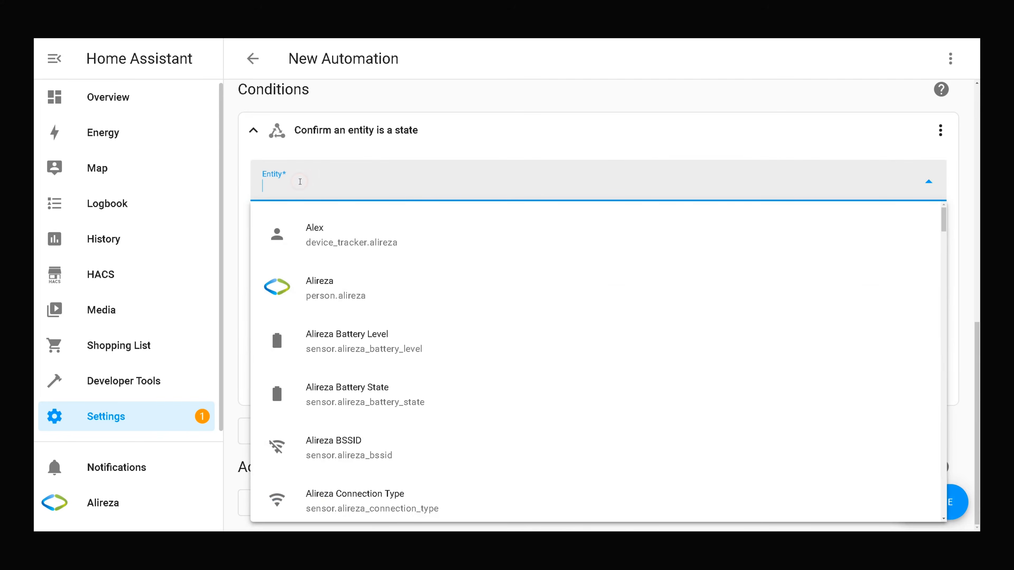
pyautogui.write('al')
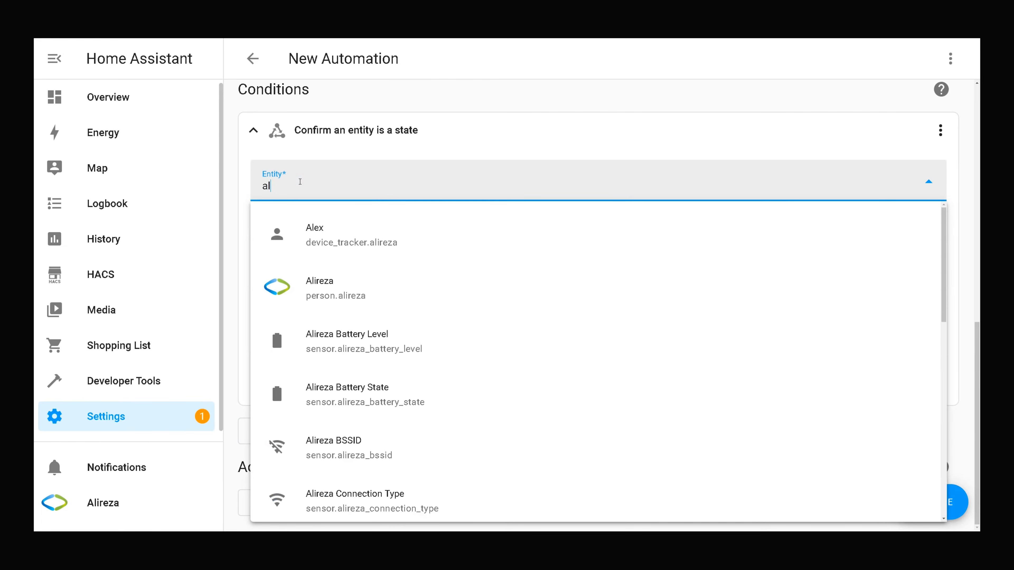
pyautogui.write('ar')
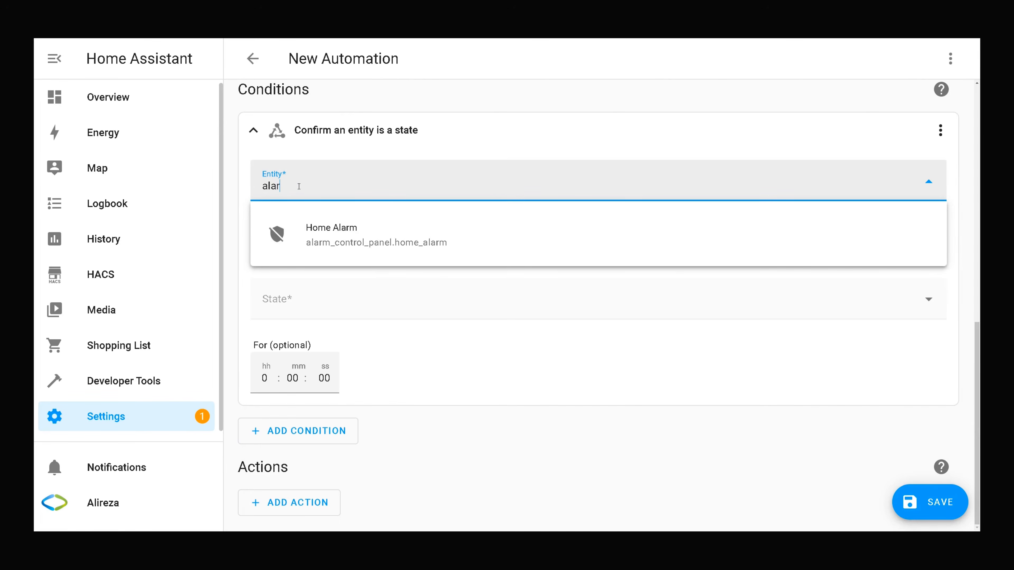
pyautogui.click(422, 237)
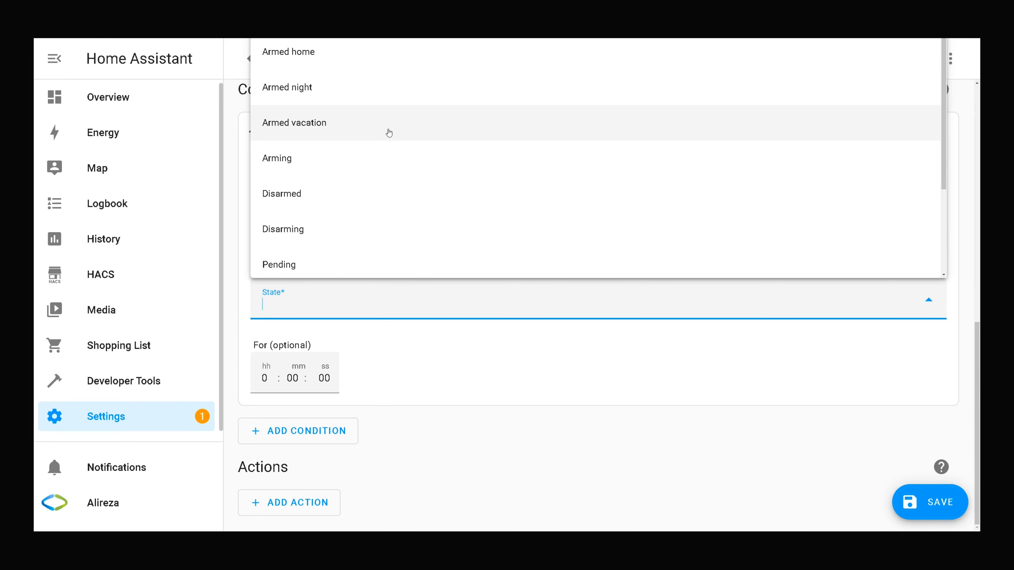
pyautogui.click(322, 56)
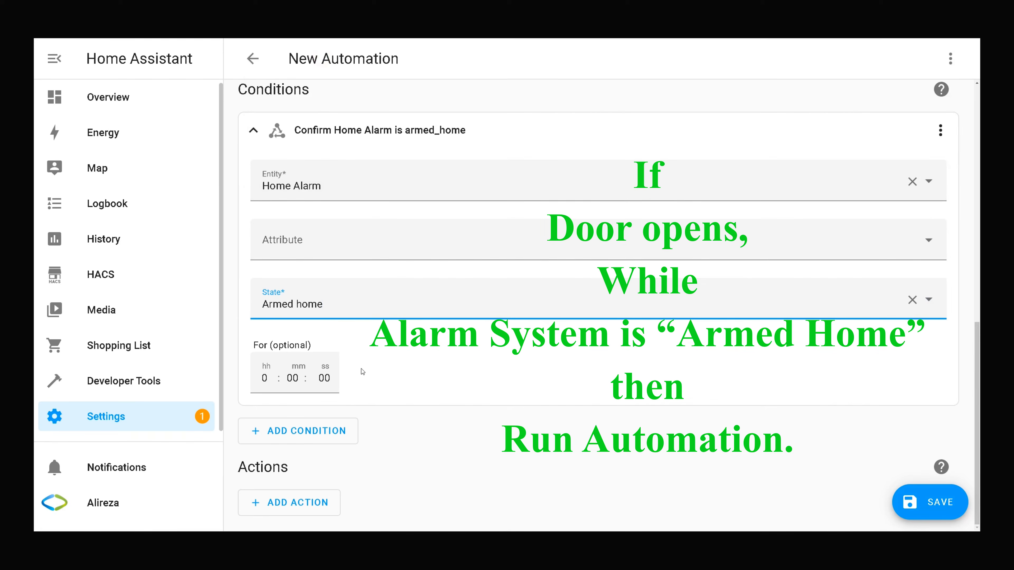
pyautogui.click(433, 443)
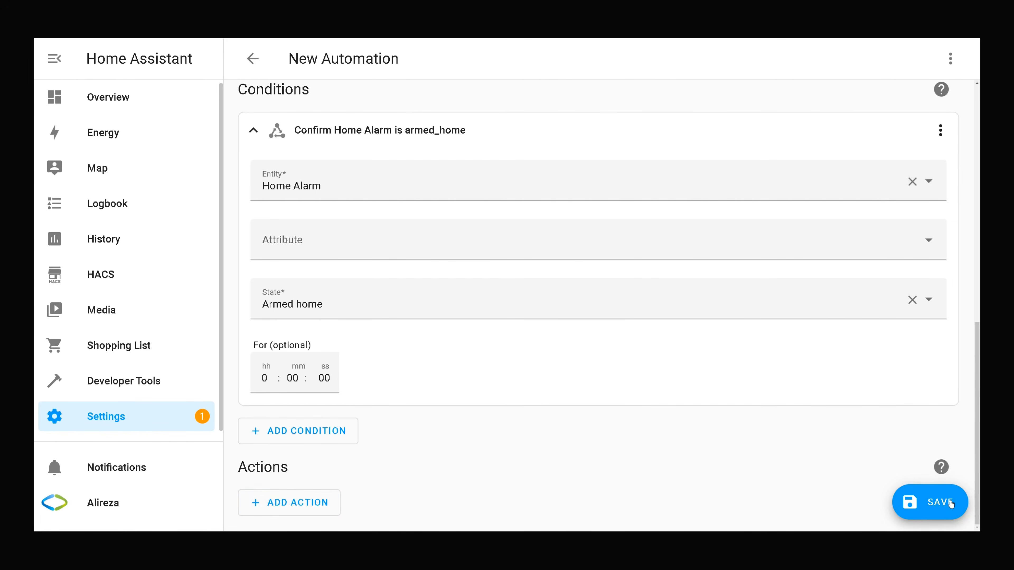
# Save the door-trigger automation under the name 'Alarm System Armed Home', then return to Overview.
pyautogui.click(924, 504)
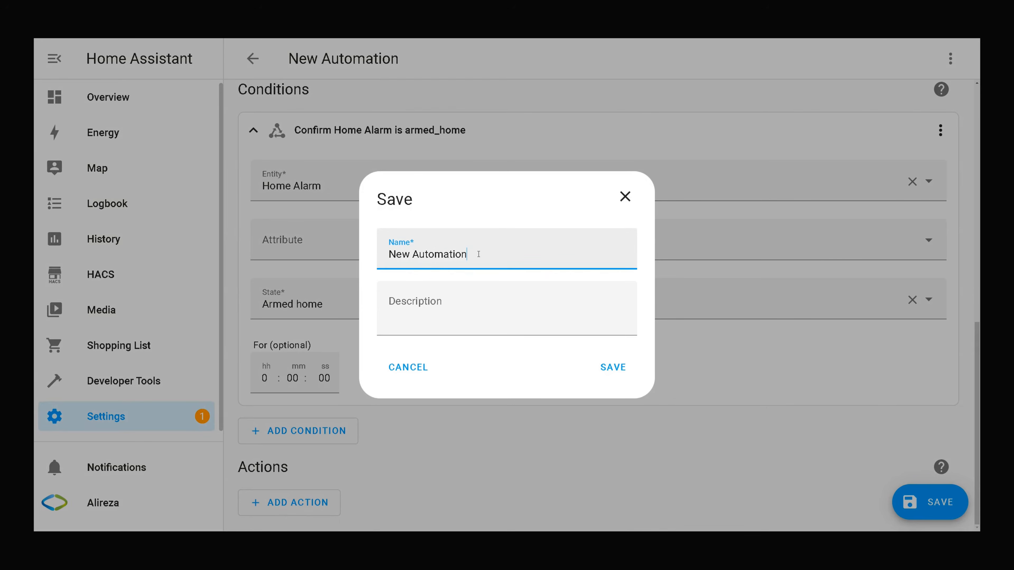
pyautogui.moveTo(467, 254); pyautogui.dragTo(364, 251)
pyautogui.write('Alarm System Armed Home')
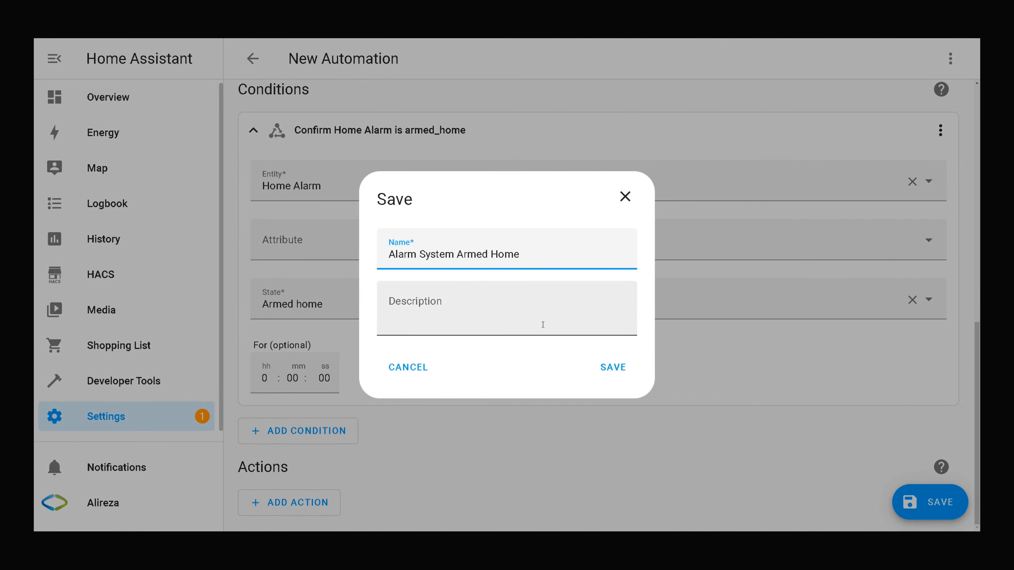
pyautogui.click(600, 373)
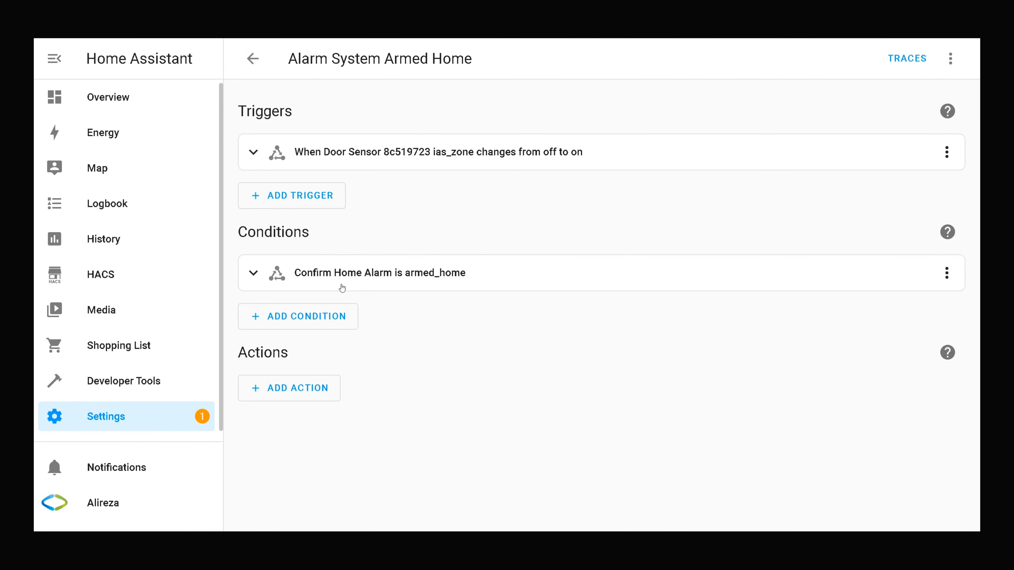
pyautogui.click(118, 102)
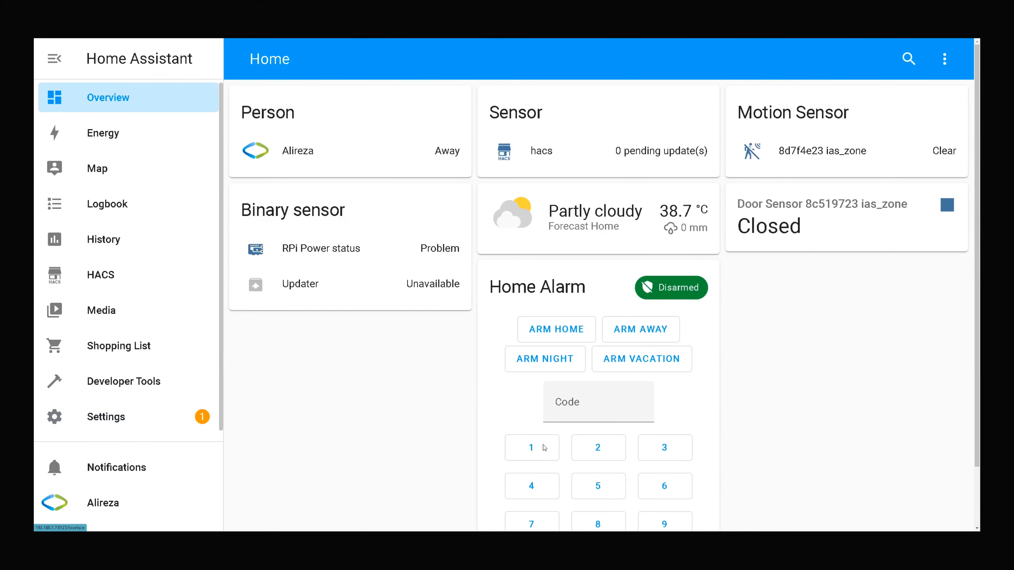
# Enter the alarm code on the keypad and arm the Home Alarm in Armed home mode.
pyautogui.click(541, 451)
pyautogui.click(590, 451)
pyautogui.click(662, 449)
pyautogui.click(545, 483)
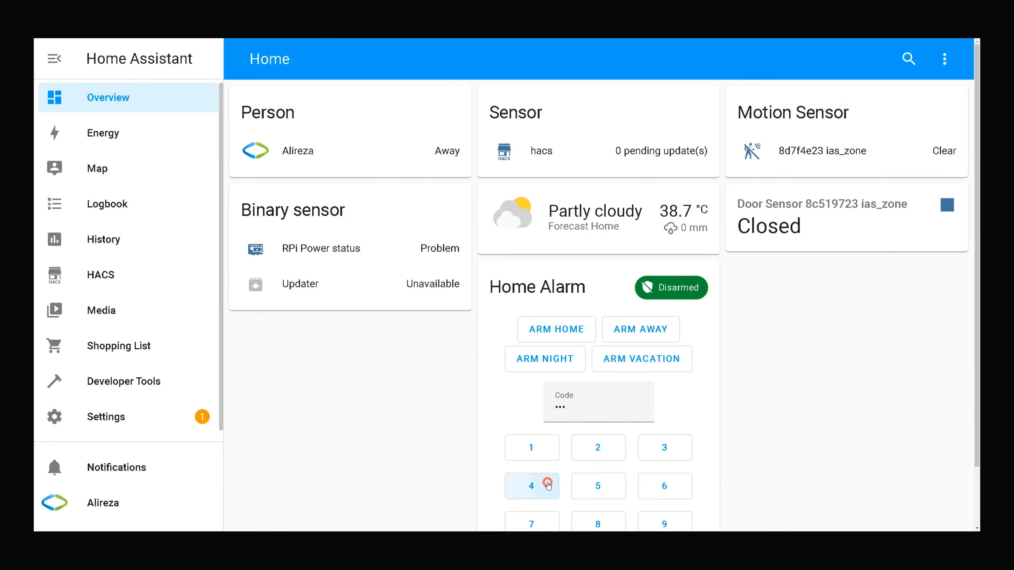
pyautogui.click(567, 330)
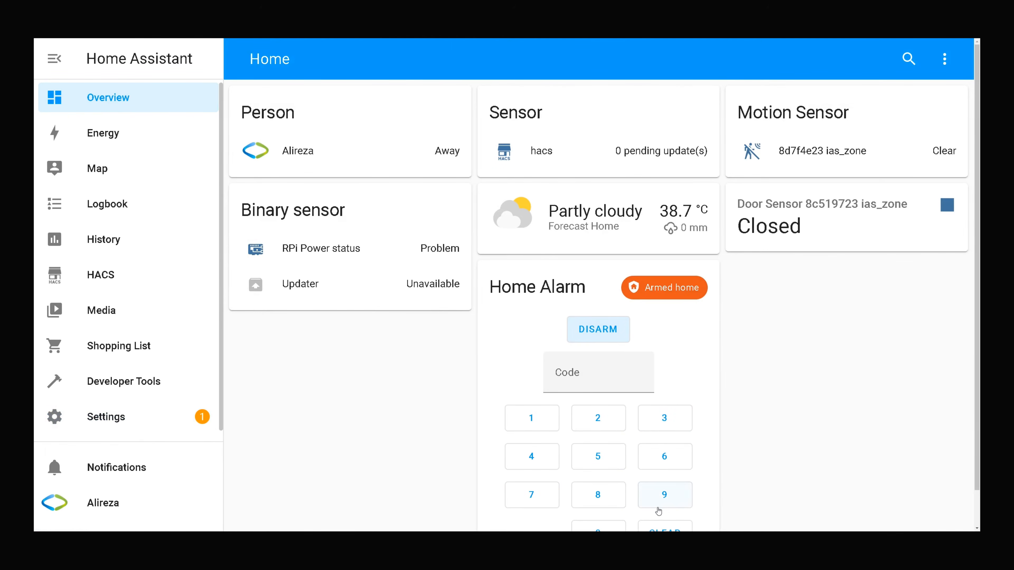
# Create a new empty automation from Settings > Automations & Scenes.
pyautogui.click(106, 417)
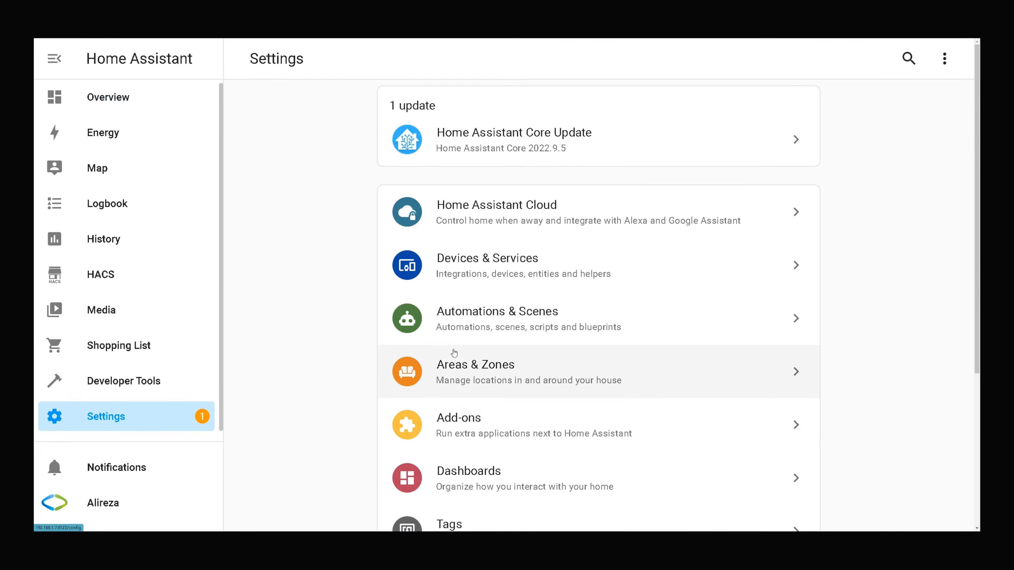
pyautogui.click(462, 327)
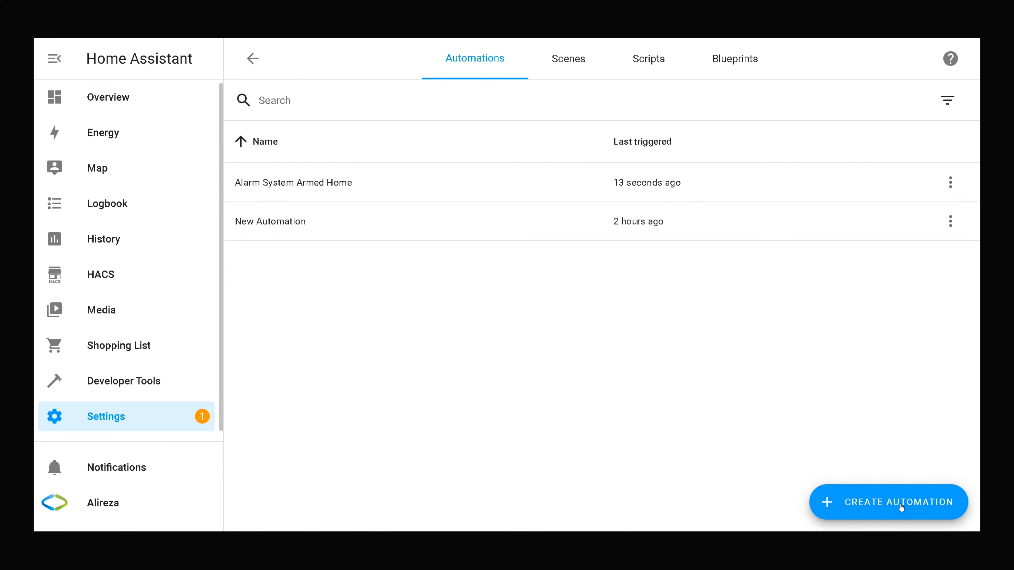
pyautogui.click(885, 509)
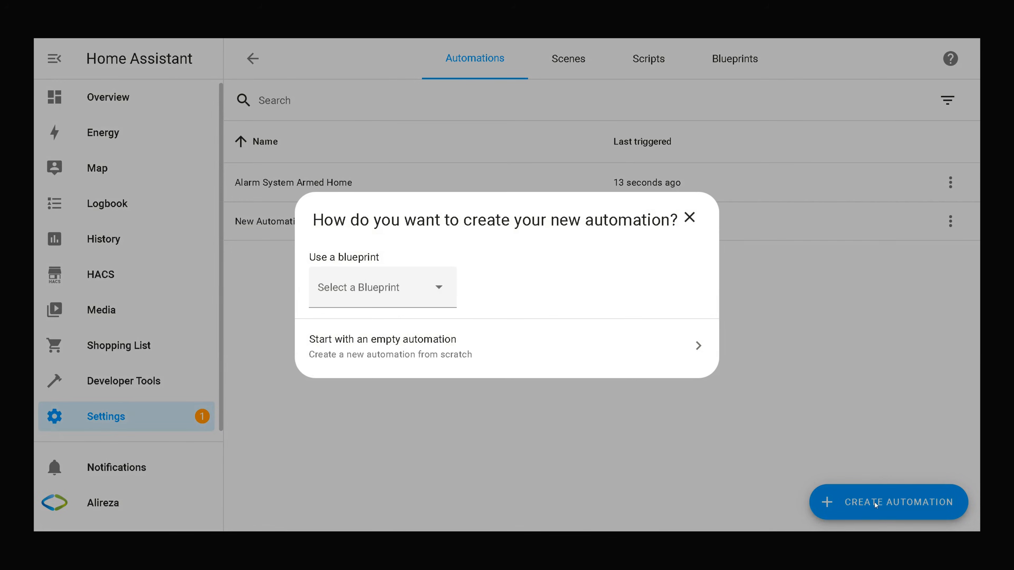
pyautogui.click(397, 342)
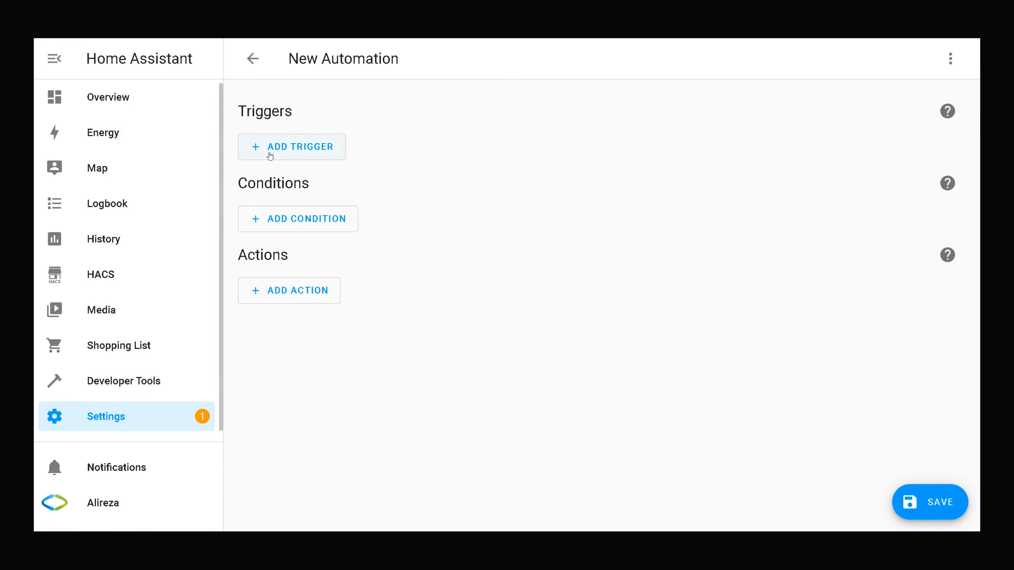
# Add a State trigger on the door sensor (Door Sensor 8c519723 ias_zone).
pyautogui.click(269, 153)
pyautogui.scroll(-3, 273, 159)
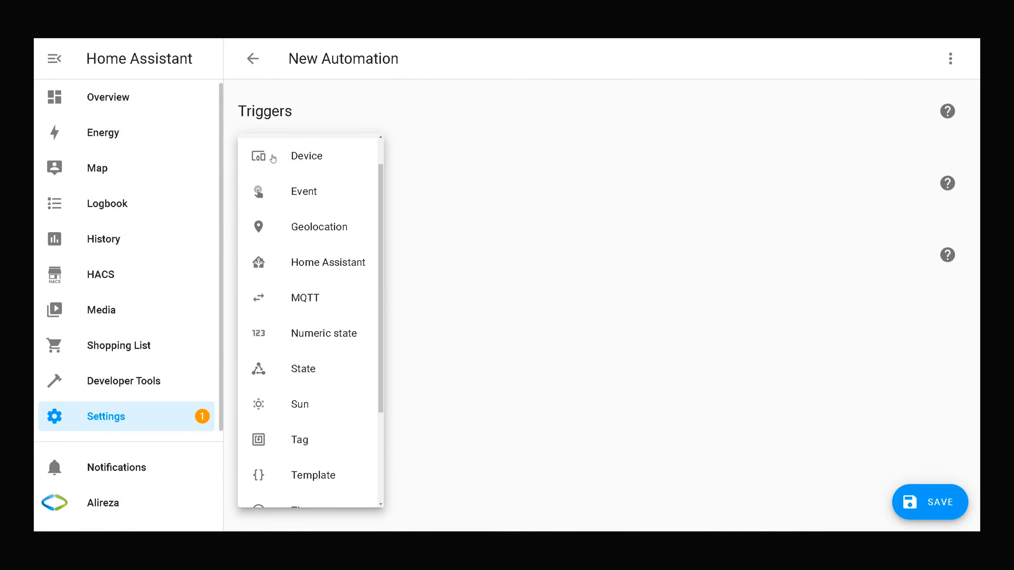
pyautogui.scroll(3, 273, 158)
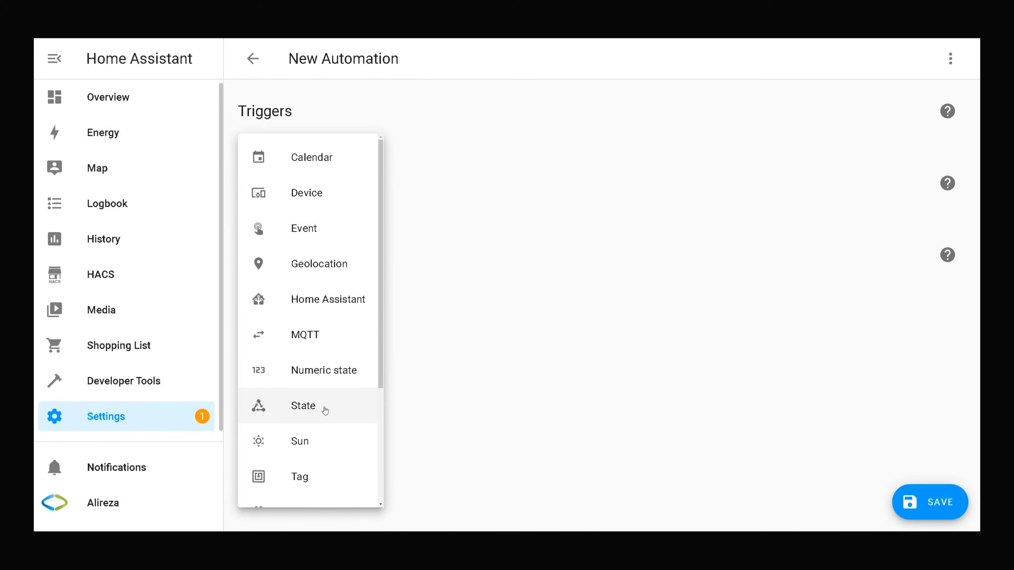
pyautogui.click(325, 411)
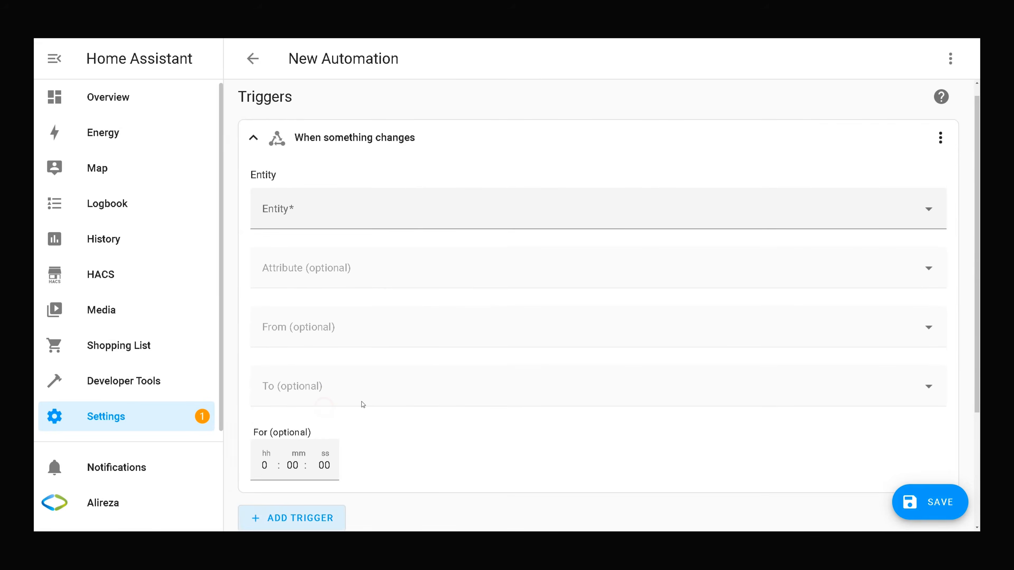
pyautogui.click(353, 211)
pyautogui.write('d')
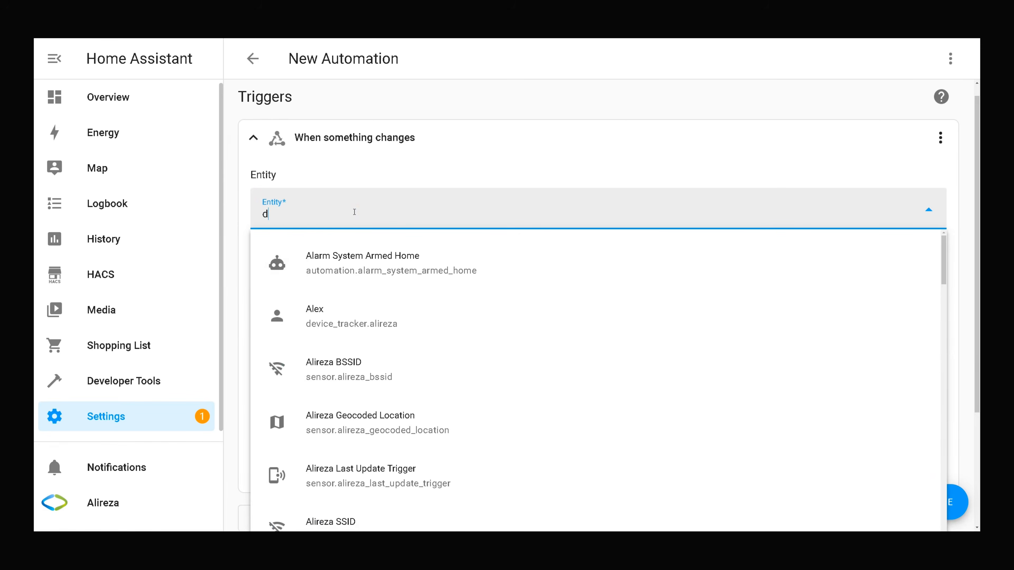
pyautogui.write('oor')
pyautogui.click(347, 258)
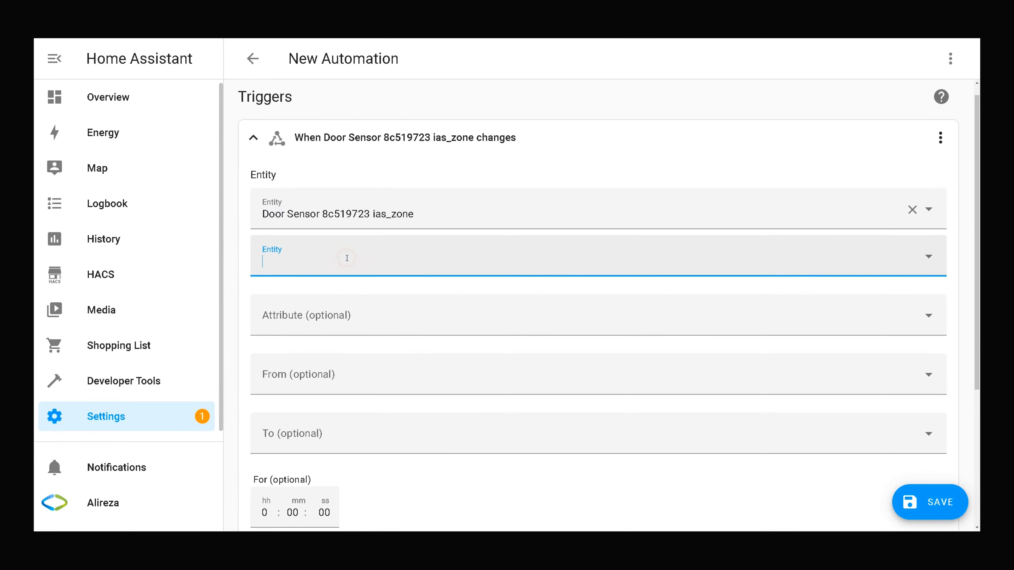
# Set the door trigger to fire when the state changes from Closed to Open.
pyautogui.scroll(-3, 347, 258)
pyautogui.scroll(2, 347, 258)
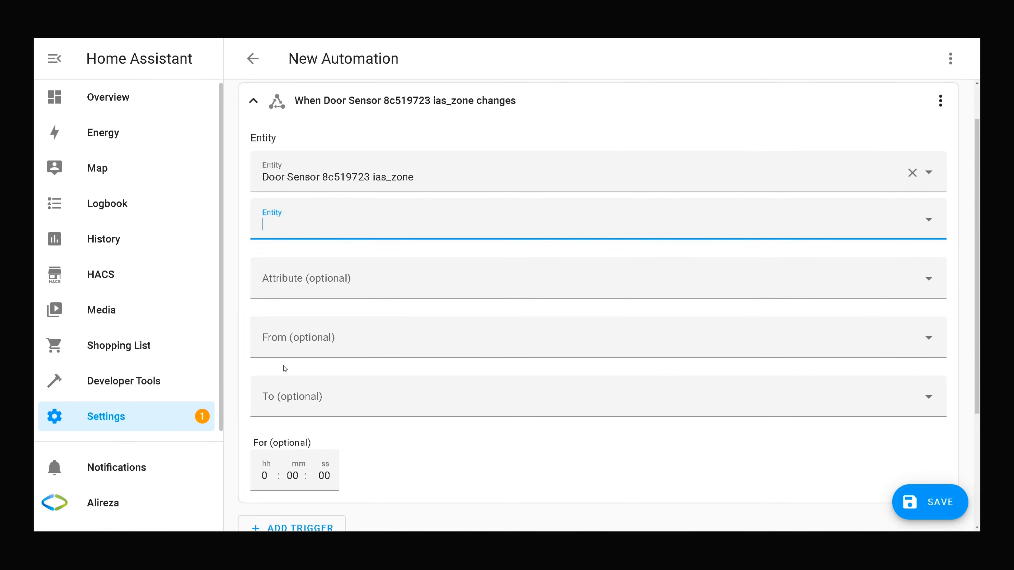
pyautogui.click(289, 346)
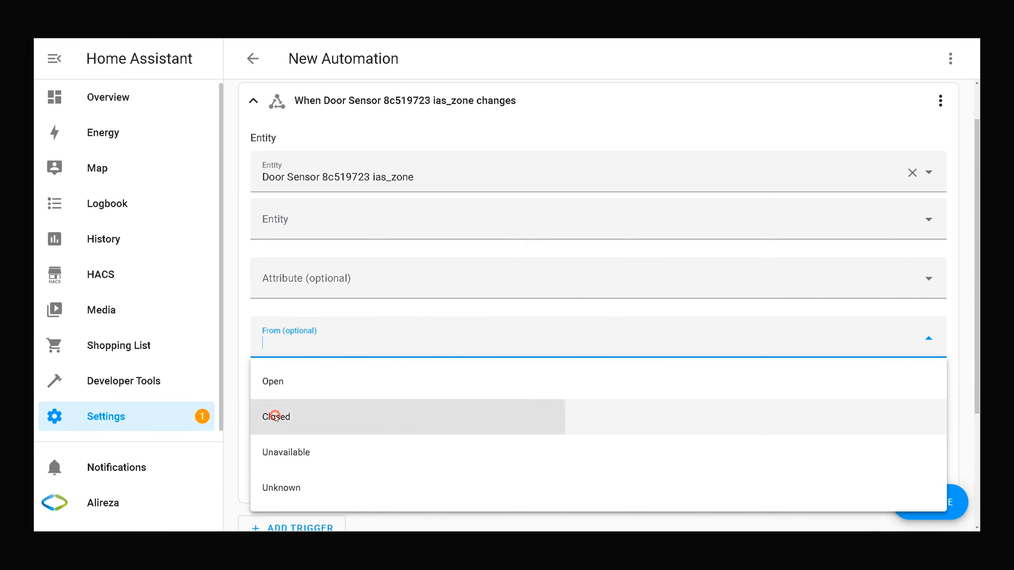
pyautogui.click(274, 416)
pyautogui.click(295, 396)
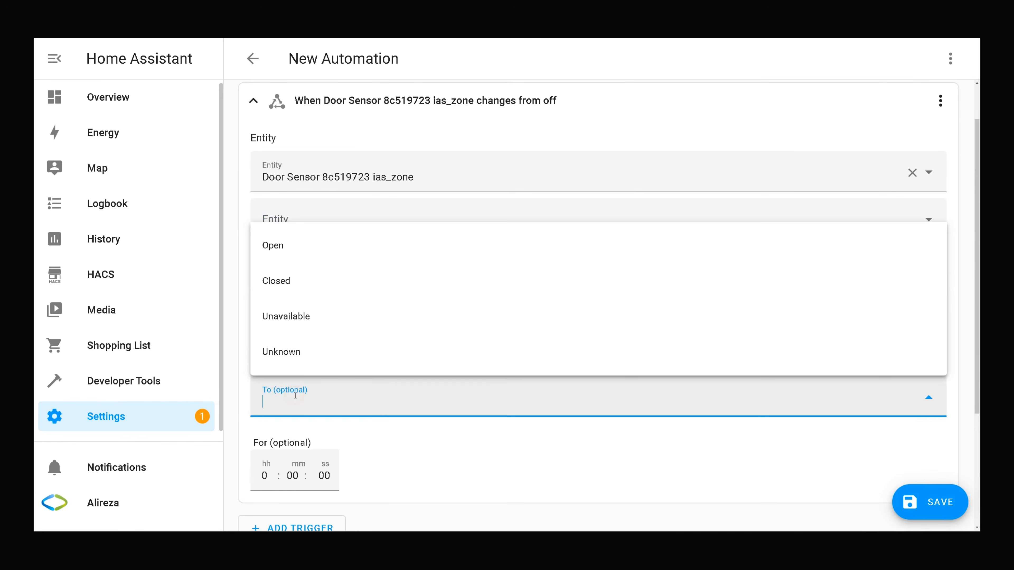
pyautogui.click(278, 249)
pyautogui.click(245, 331)
pyautogui.scroll(-3, 242, 331)
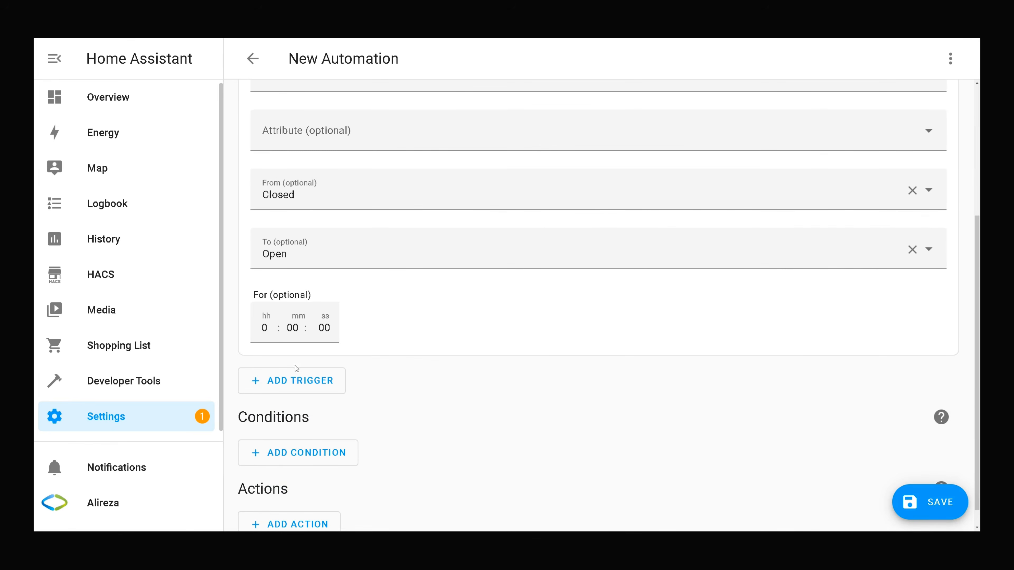
# Add a second State trigger on Motion Sensor 8d7f4e23 ias_zone.
pyautogui.click(313, 382)
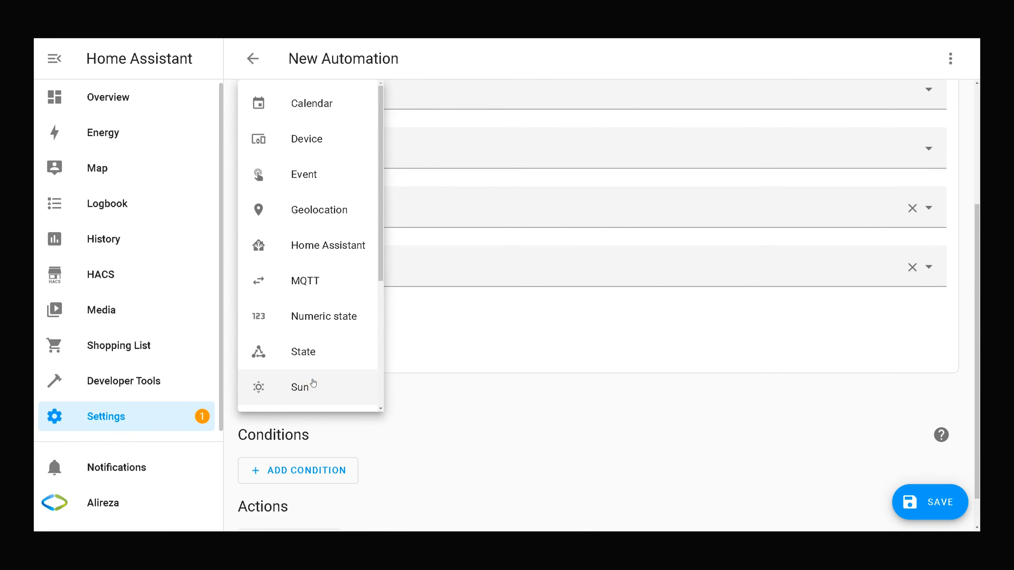
pyautogui.scroll(3, 316, 316)
pyautogui.scroll(-2, 315, 310)
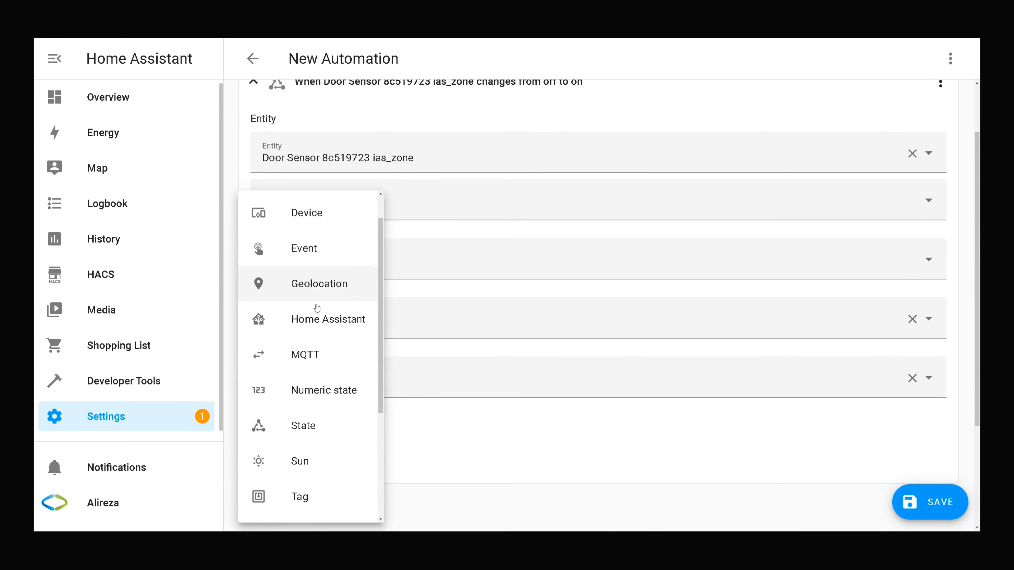
pyautogui.click(304, 395)
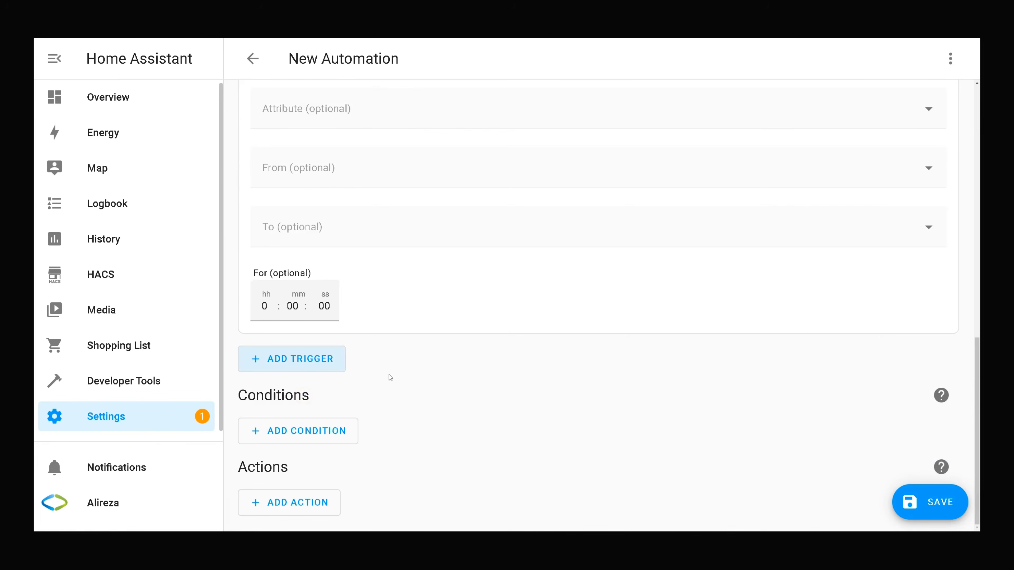
pyautogui.scroll(3, 389, 376)
pyautogui.click(337, 164)
pyautogui.write('mo')
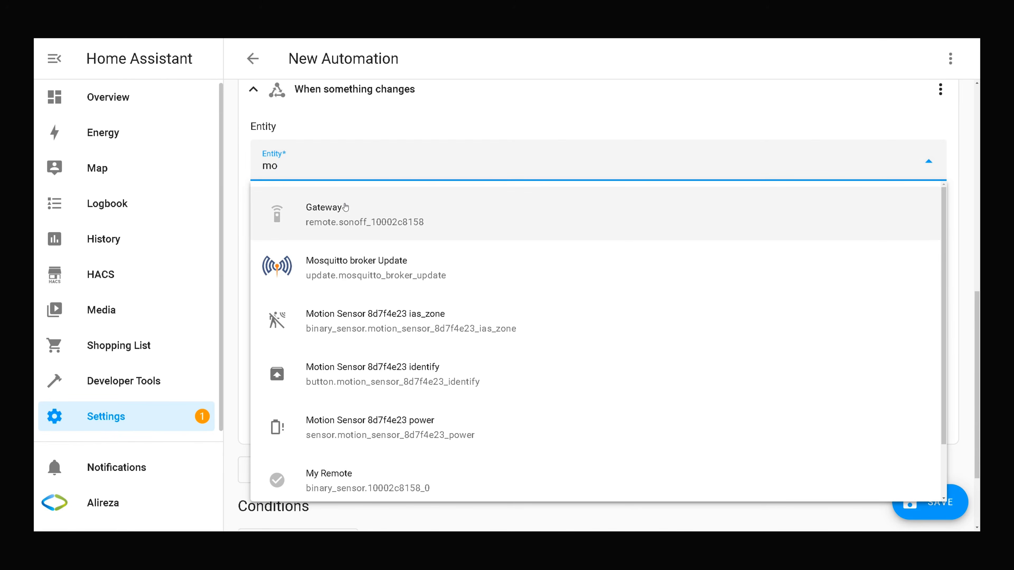
pyautogui.click(365, 340)
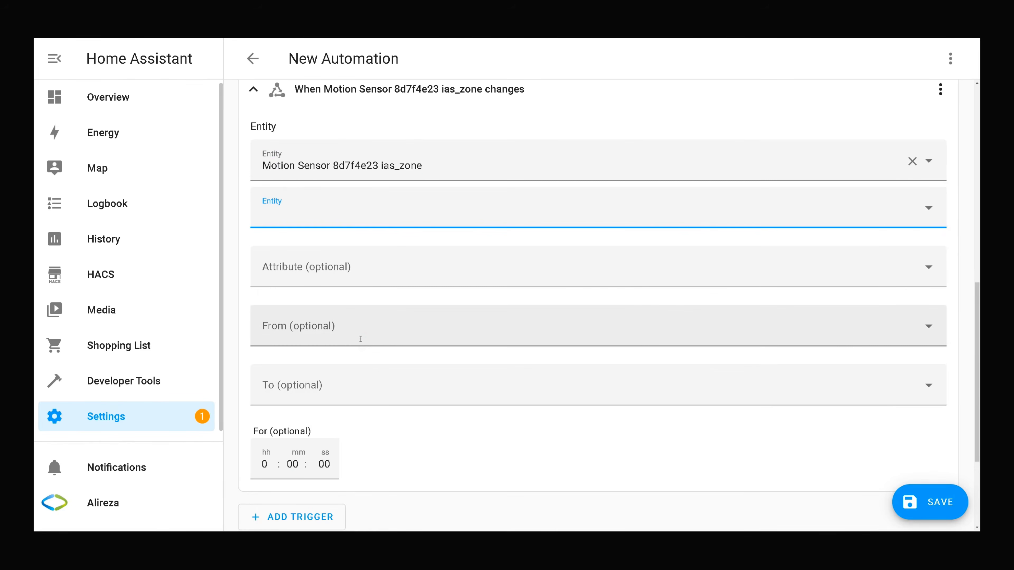
# Set the motion trigger to fire when it changes from Clear to Detected.
pyautogui.click(360, 338)
pyautogui.click(288, 406)
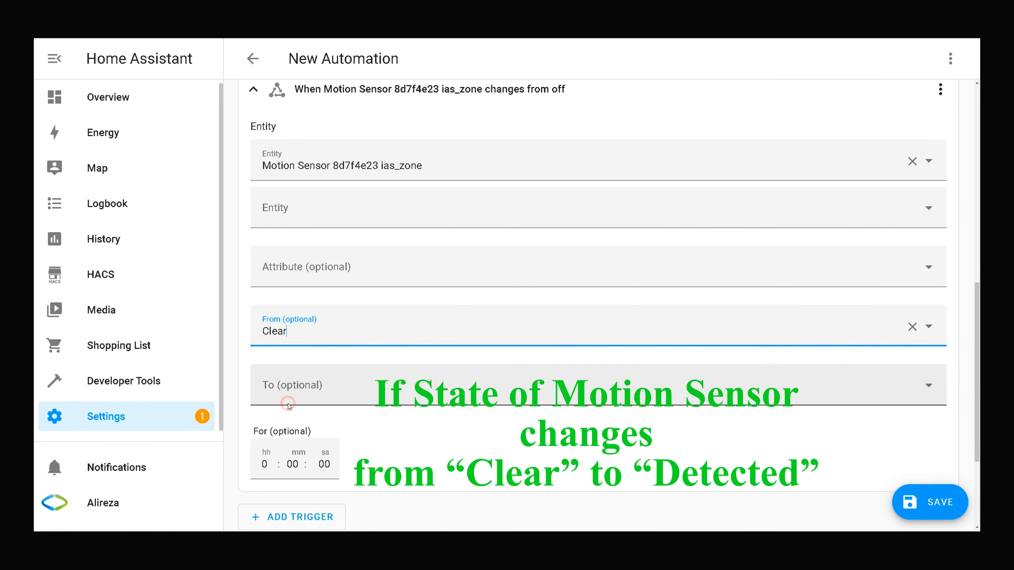
pyautogui.click(292, 389)
pyautogui.click(296, 238)
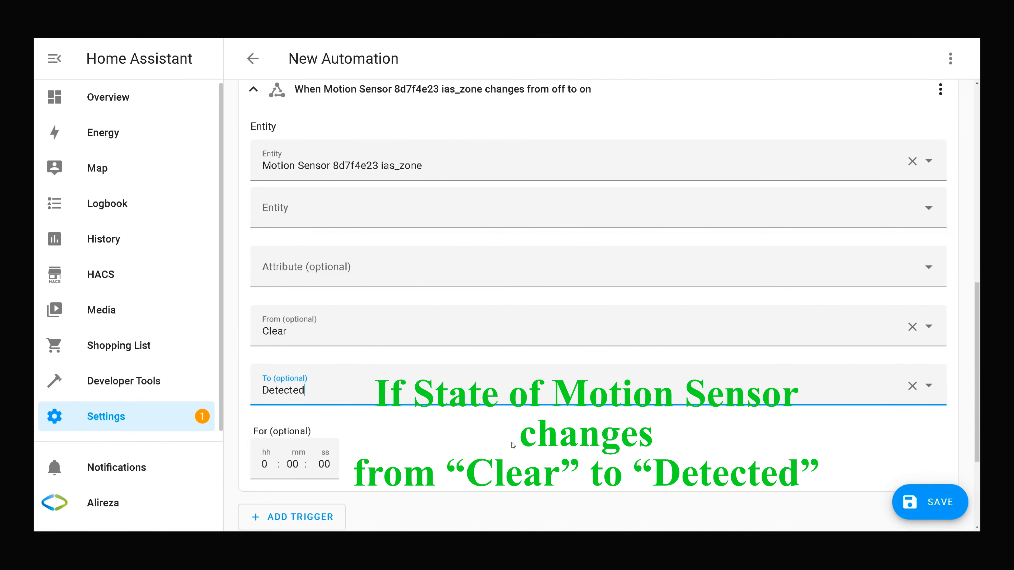
pyautogui.scroll(-4, 329, 382)
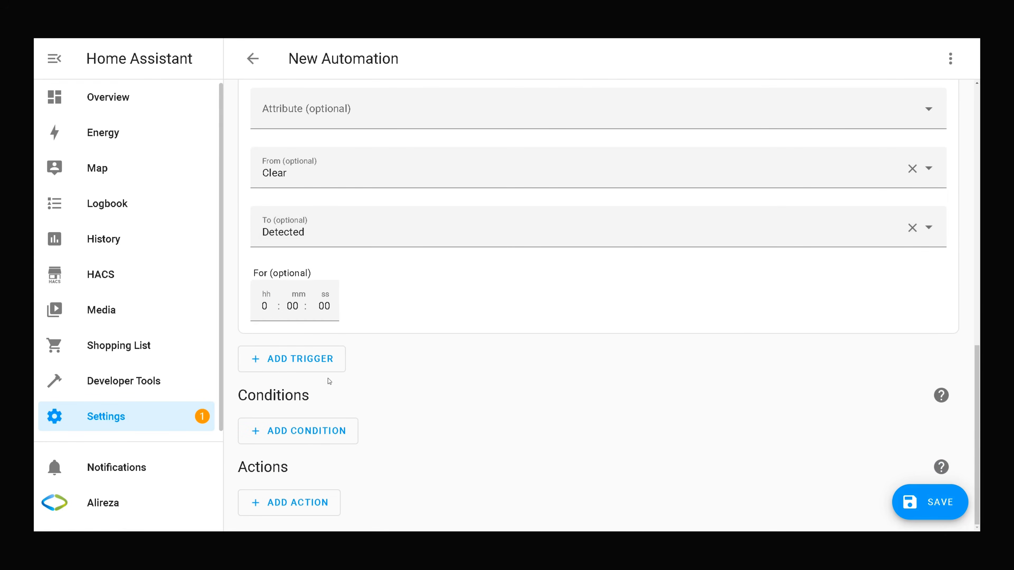
# Add a State condition requiring the Home Alarm entity to be Armed vacation.
pyautogui.click(310, 436)
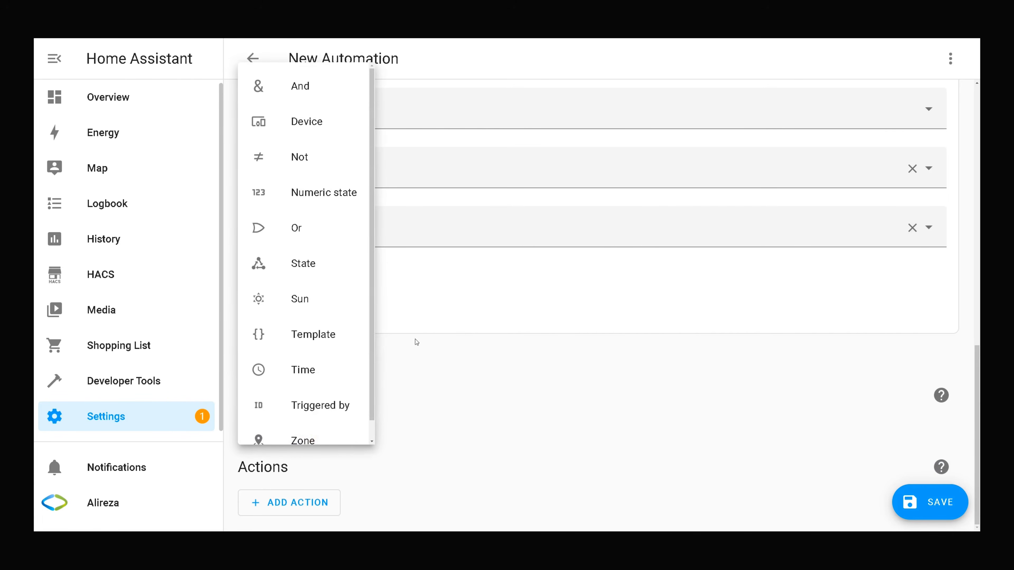
pyautogui.click(291, 264)
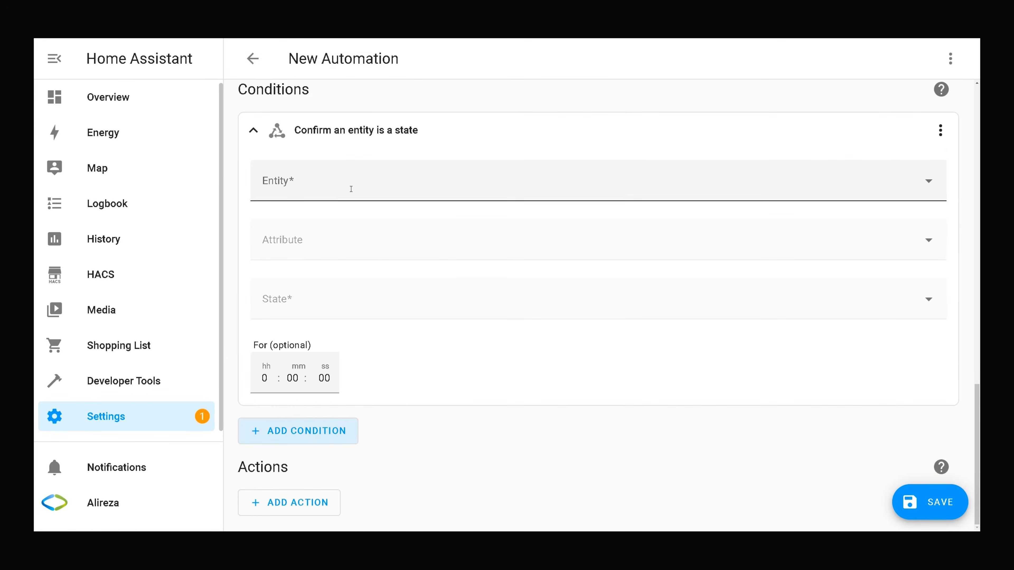
pyautogui.click(320, 178)
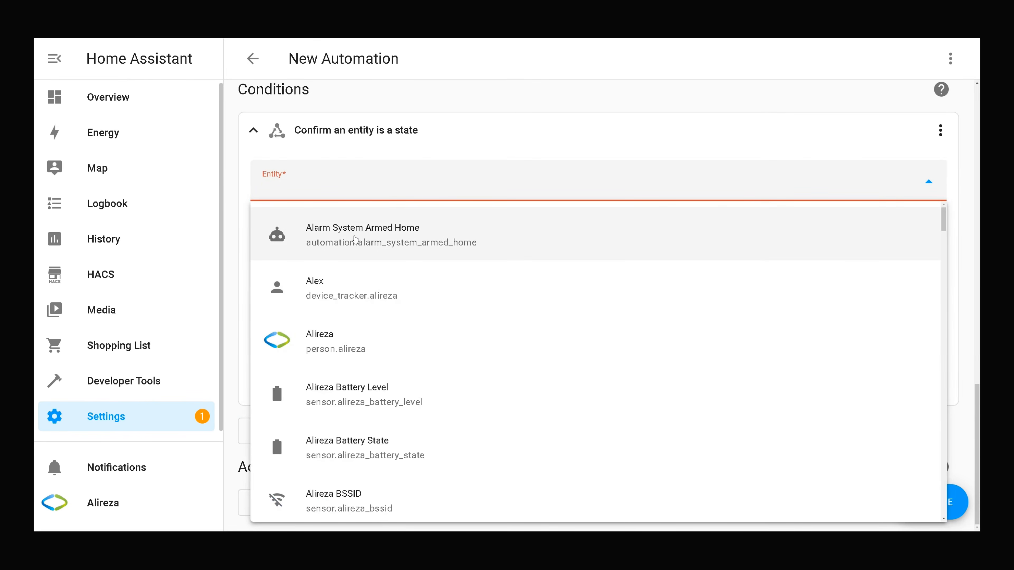
pyautogui.write('al')
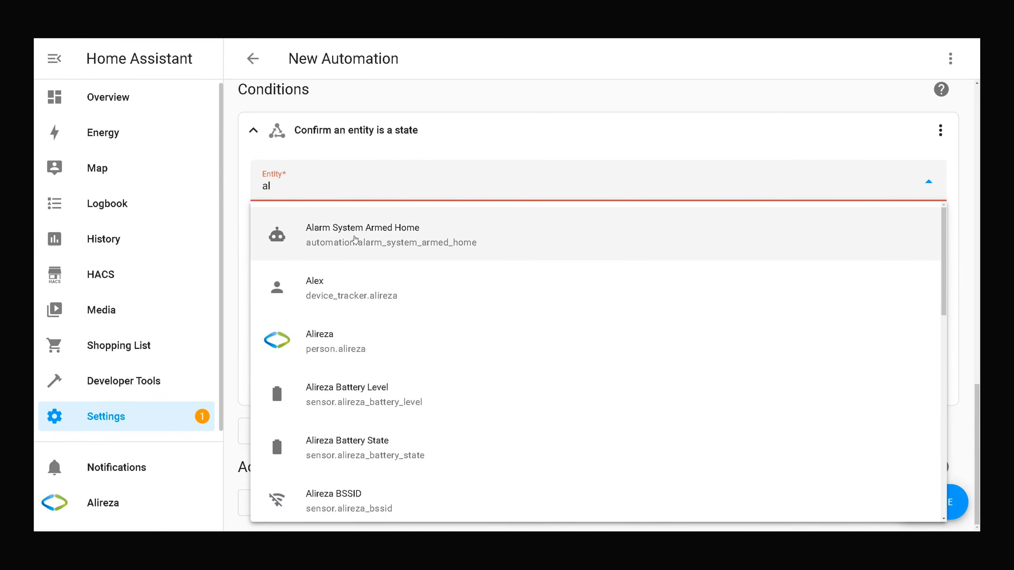
pyautogui.write('ar')
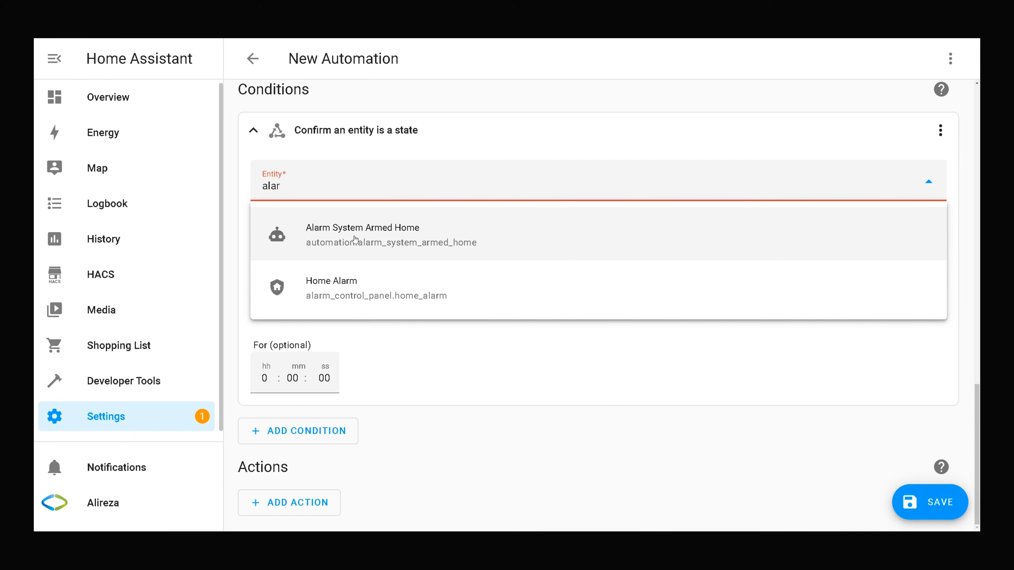
pyautogui.click(353, 276)
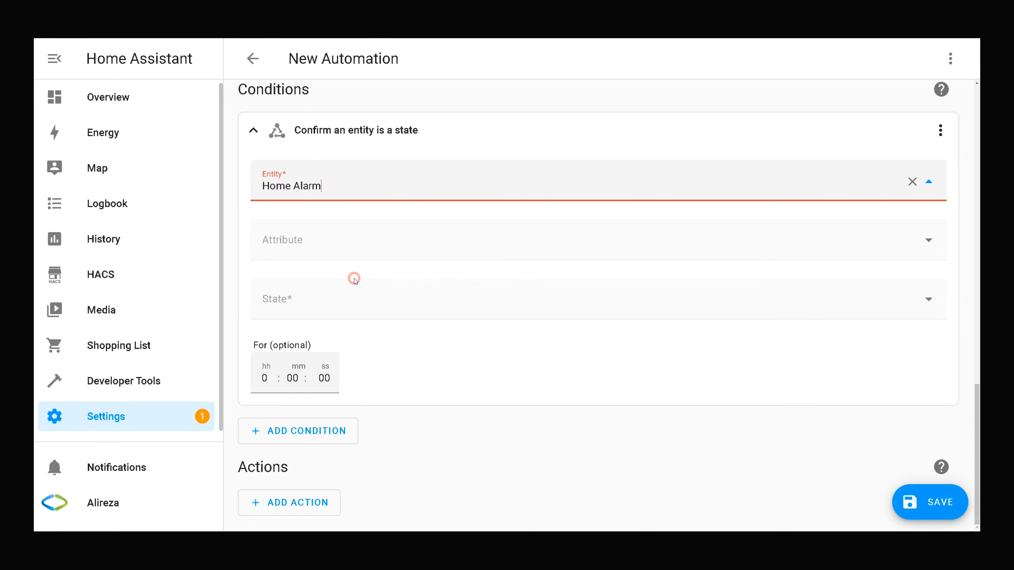
pyautogui.click(316, 316)
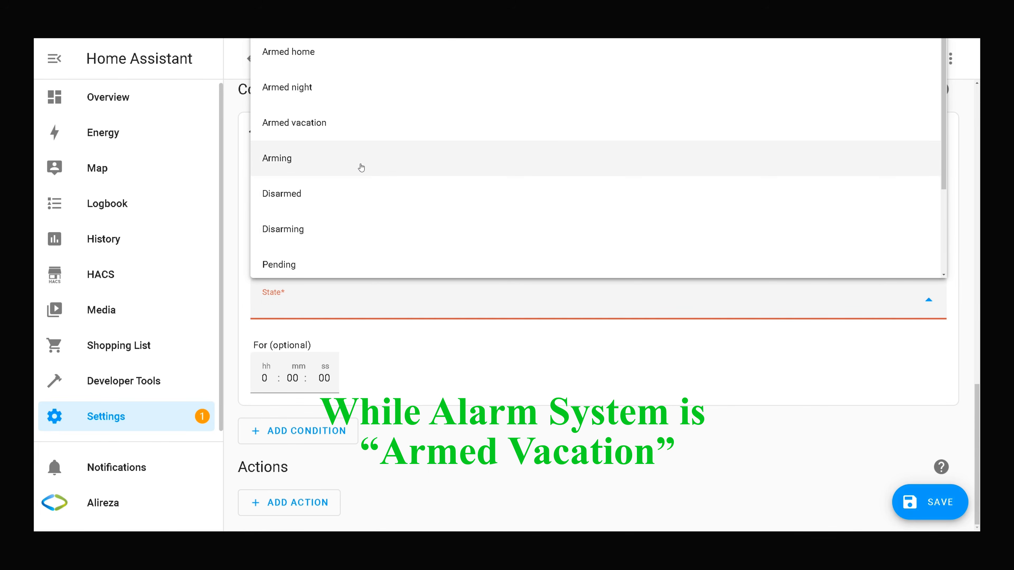
pyautogui.click(325, 124)
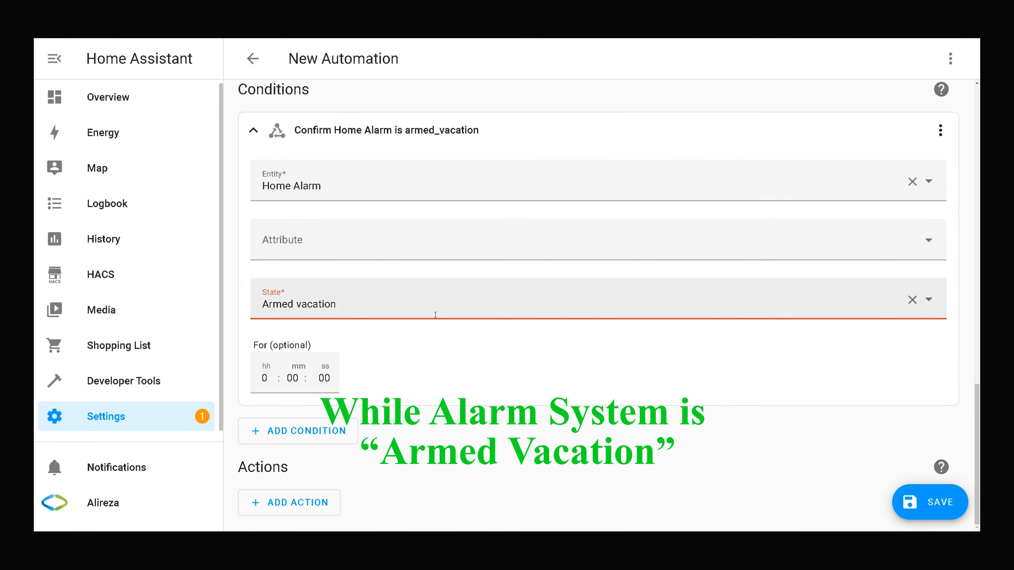
pyautogui.click(389, 298)
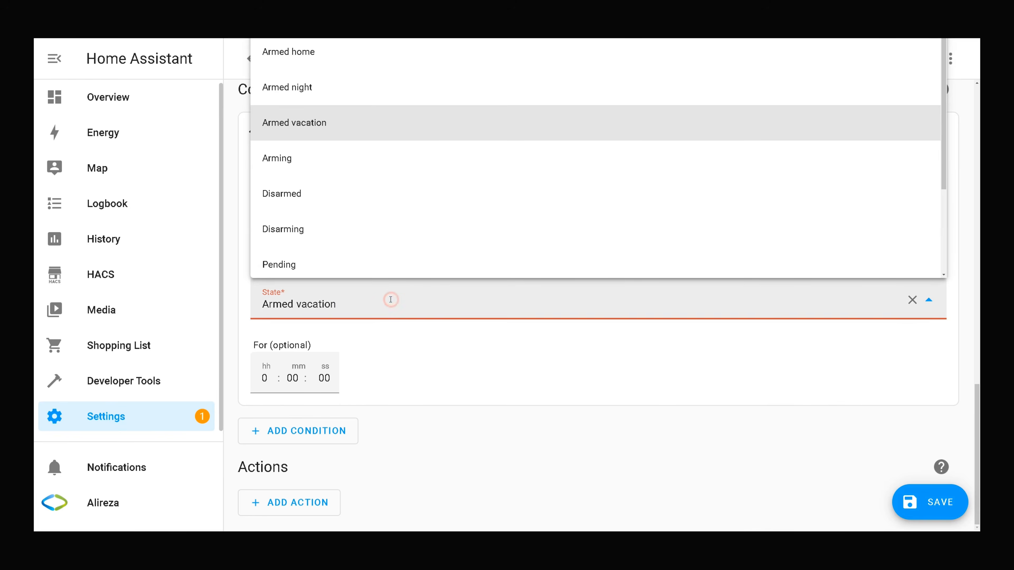
pyautogui.scroll(-3, 344, 196)
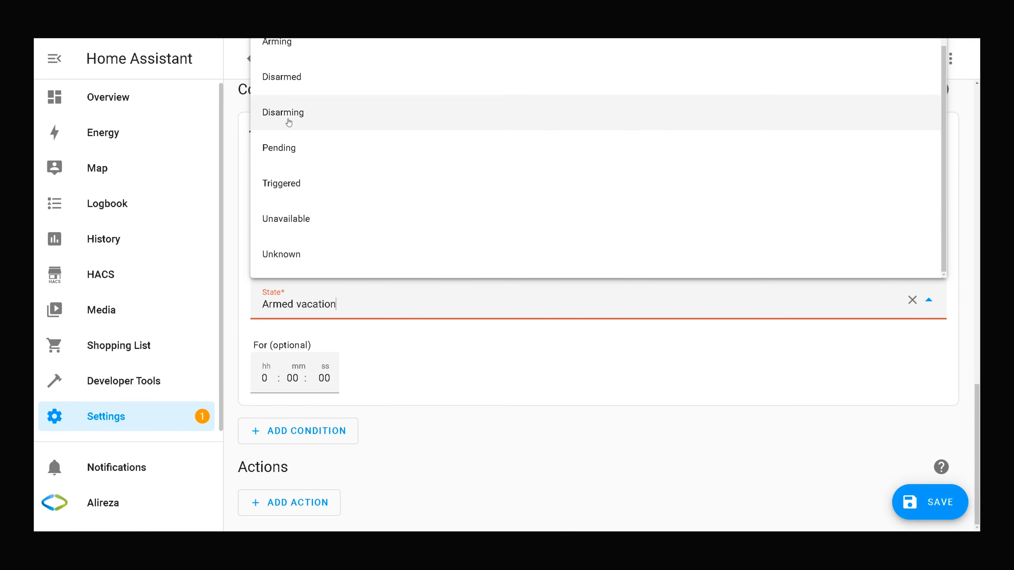
pyautogui.scroll(2, 327, 184)
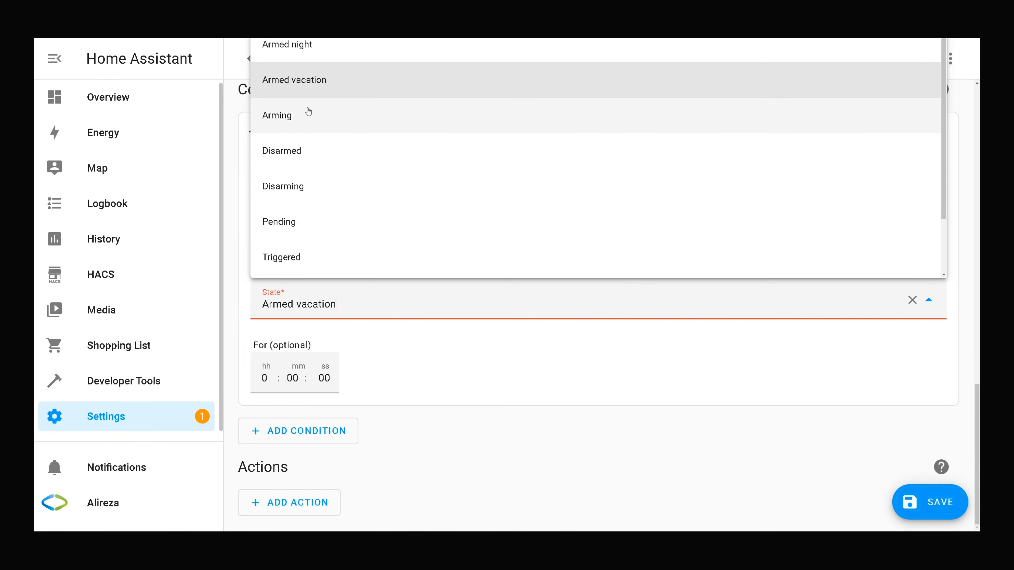
pyautogui.scroll(1, 316, 132)
pyautogui.click(216, 220)
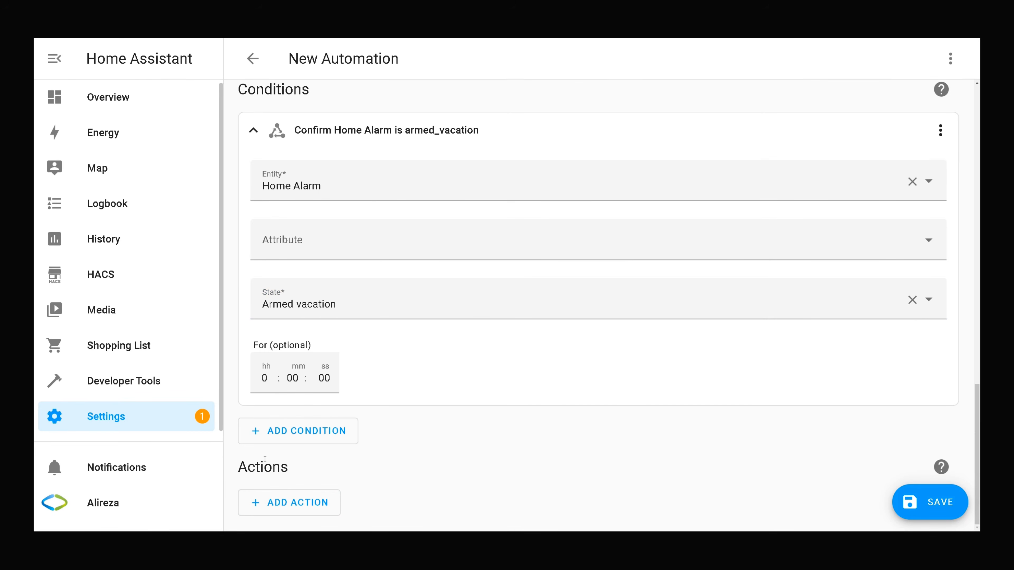
# Save the second automation as 'Alarm is set to Armed Vacation' and return to the automations list.
pyautogui.click(930, 510)
pyautogui.click(428, 257)
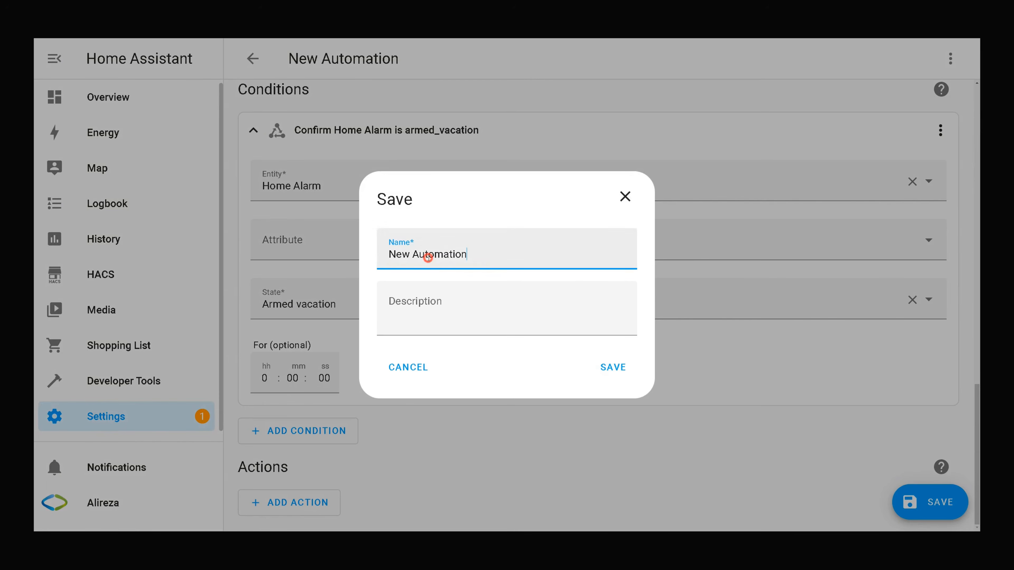
pyautogui.hotkey('ctrl', 'a')
pyautogui.write('Alarm is set to Armed Vacation')
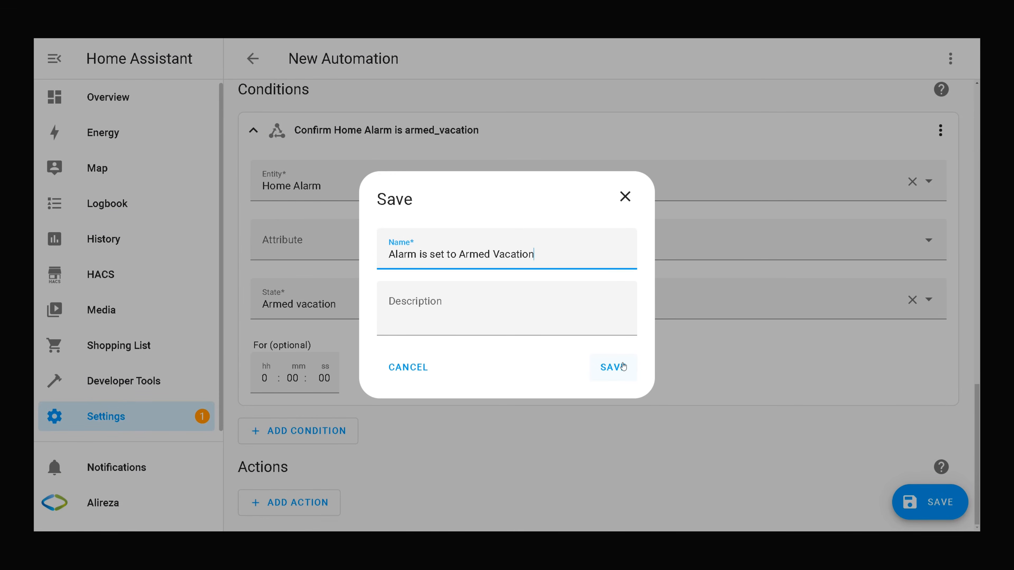
pyautogui.click(623, 367)
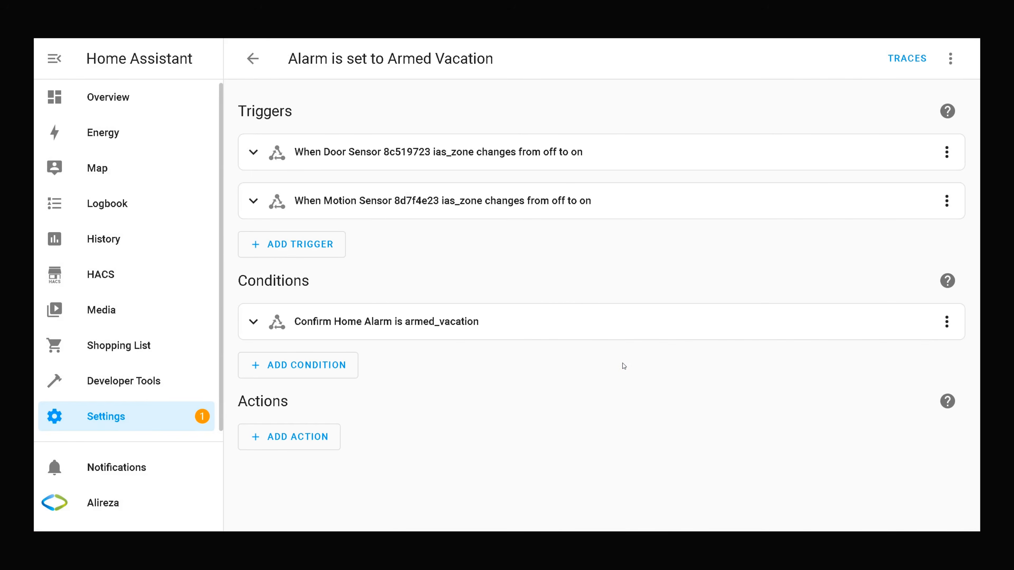
pyautogui.click(263, 69)
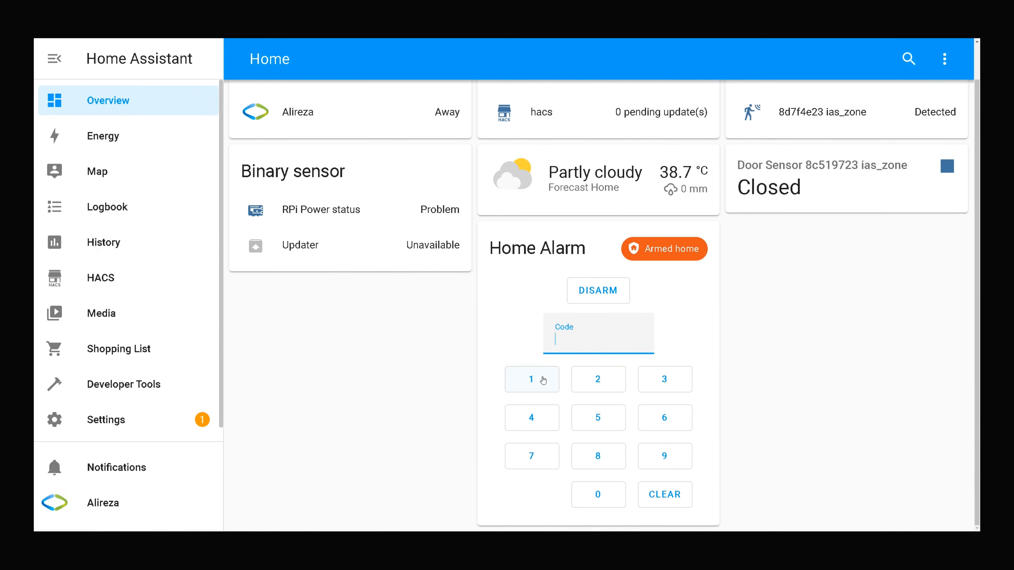
# Enter the alarm code on the keypad and disarm the Home Alarm.
pyautogui.click(531, 379)
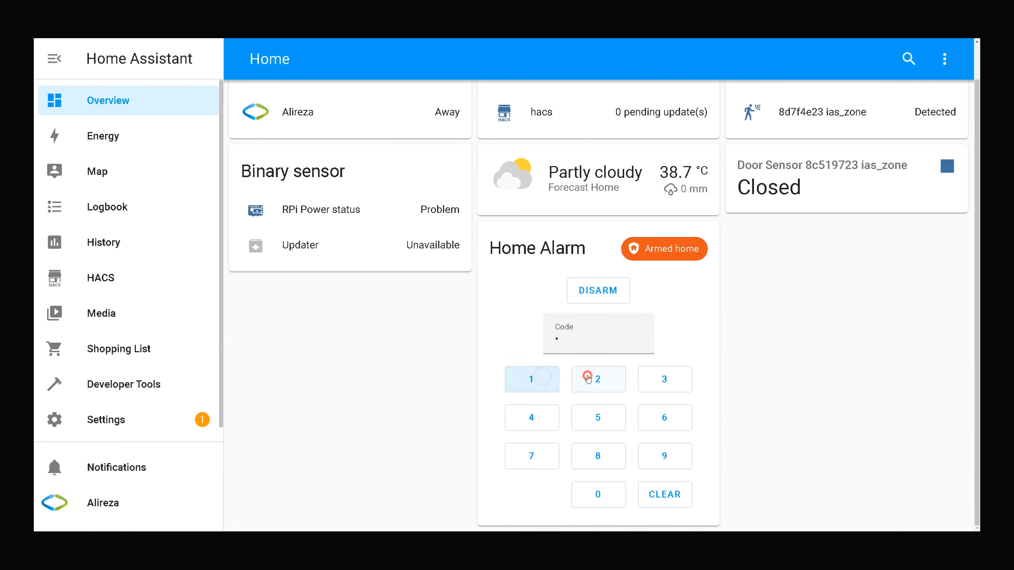
pyautogui.click(597, 379)
pyautogui.click(654, 379)
pyautogui.click(538, 419)
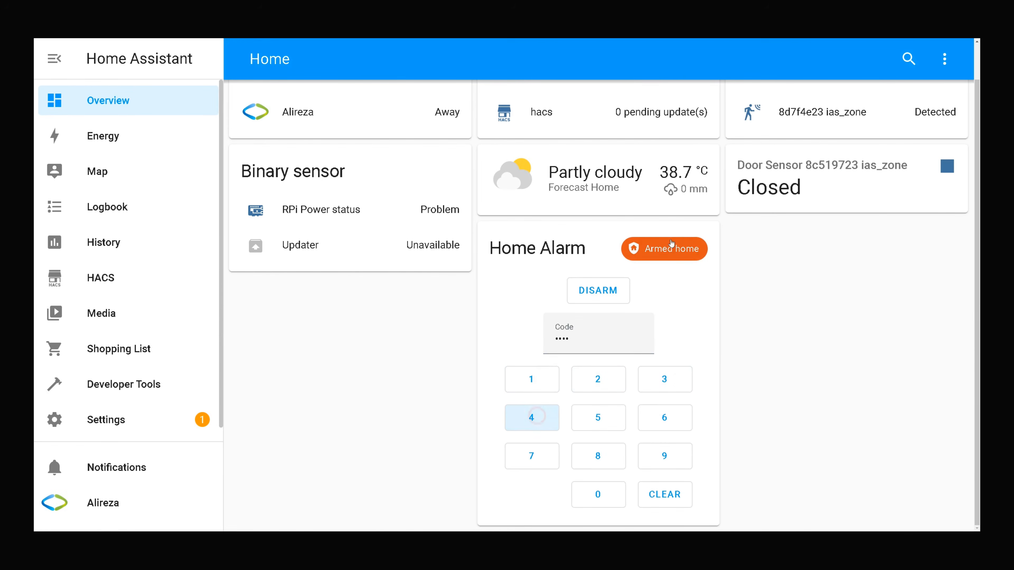
pyautogui.click(585, 290)
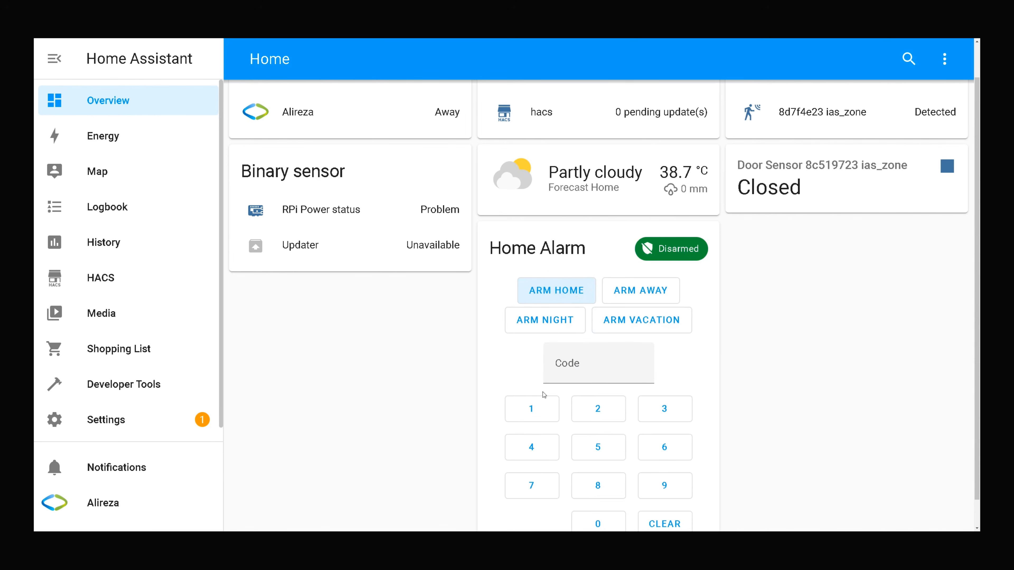
# Re-enter the alarm code and arm the Home Alarm in Armed vacation mode.
pyautogui.click(538, 409)
pyautogui.click(609, 408)
pyautogui.click(678, 404)
pyautogui.click(531, 446)
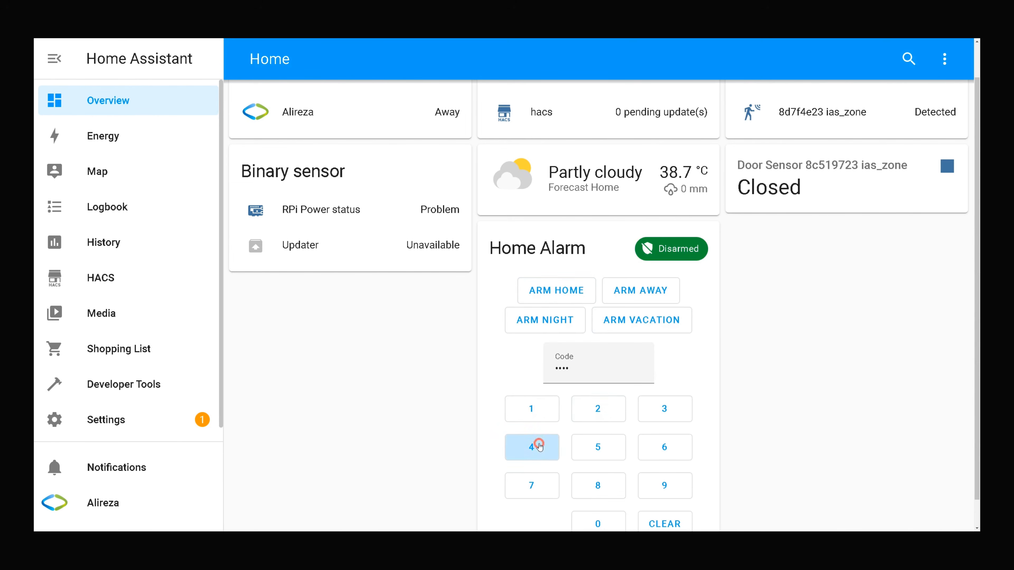
pyautogui.click(622, 324)
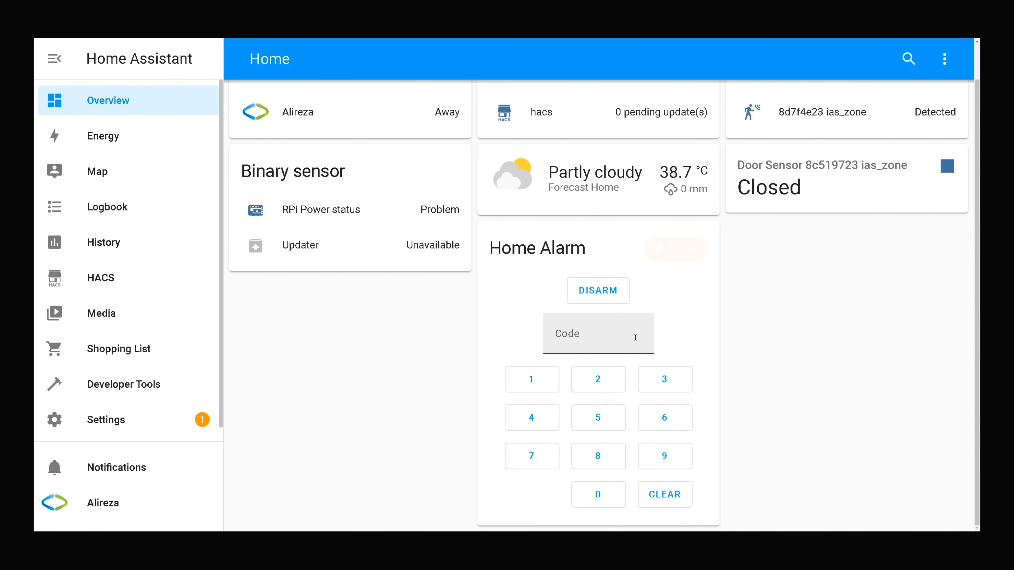